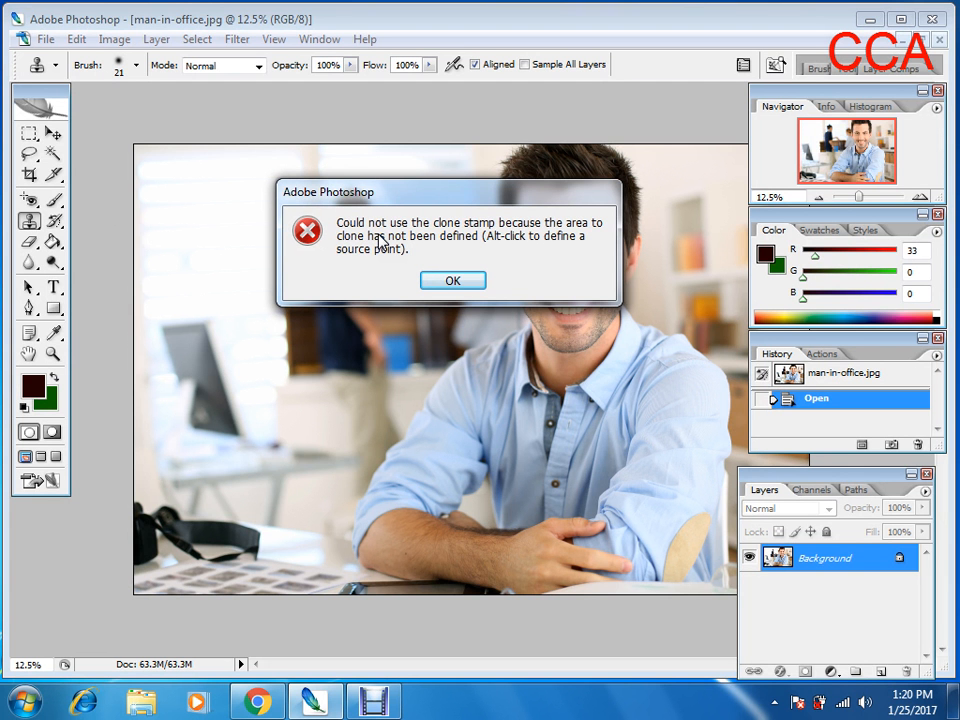
Dismiss the Clone Stamp message, sample the man's right-hand eye in the image as source and stamp it onto his forehead.
click(539, 241)
click(458, 278)
alt+click(458, 278)
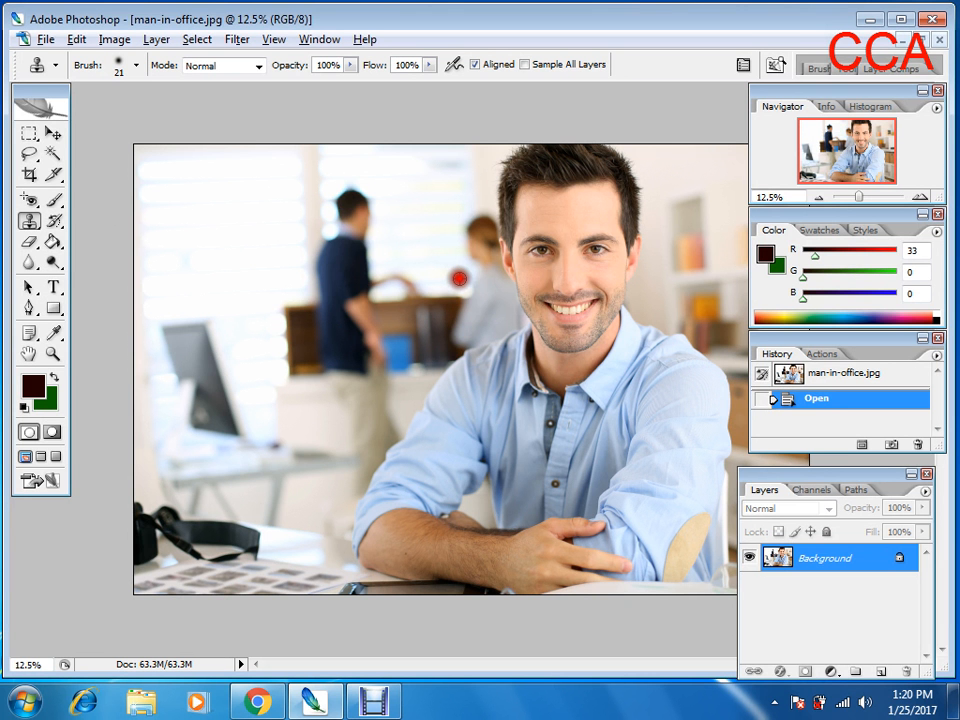
click(593, 246)
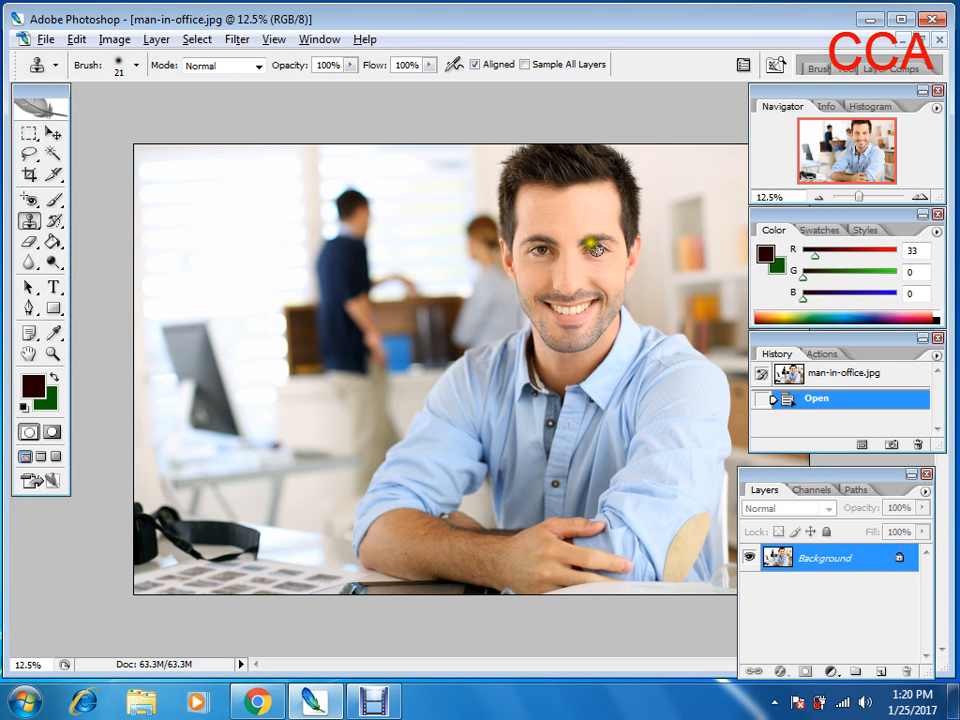
click(594, 248)
click(594, 248)
click(564, 214)
drag(564, 214, 572, 217)
Set the Clone Stamp brush diameter to 157 px.
right_click(574, 218)
drag(625, 247, 709, 251)
click(572, 217)
click(564, 220)
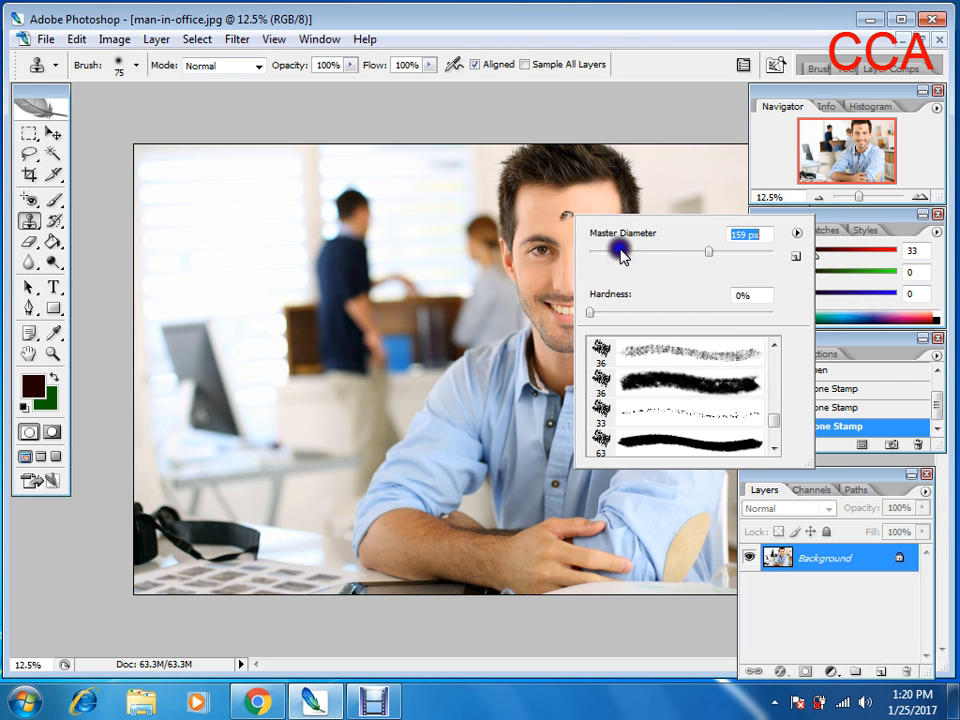
click(666, 248)
Complete the cloned eye on the forehead with the larger brush.
click(581, 215)
click(567, 216)
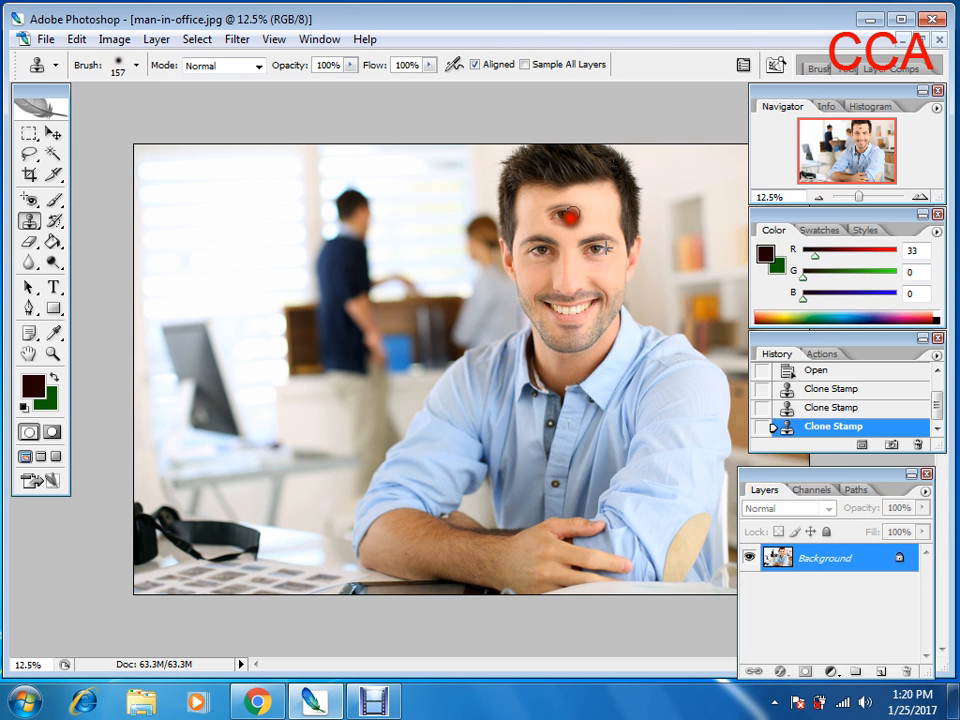
alt+click(485, 257)
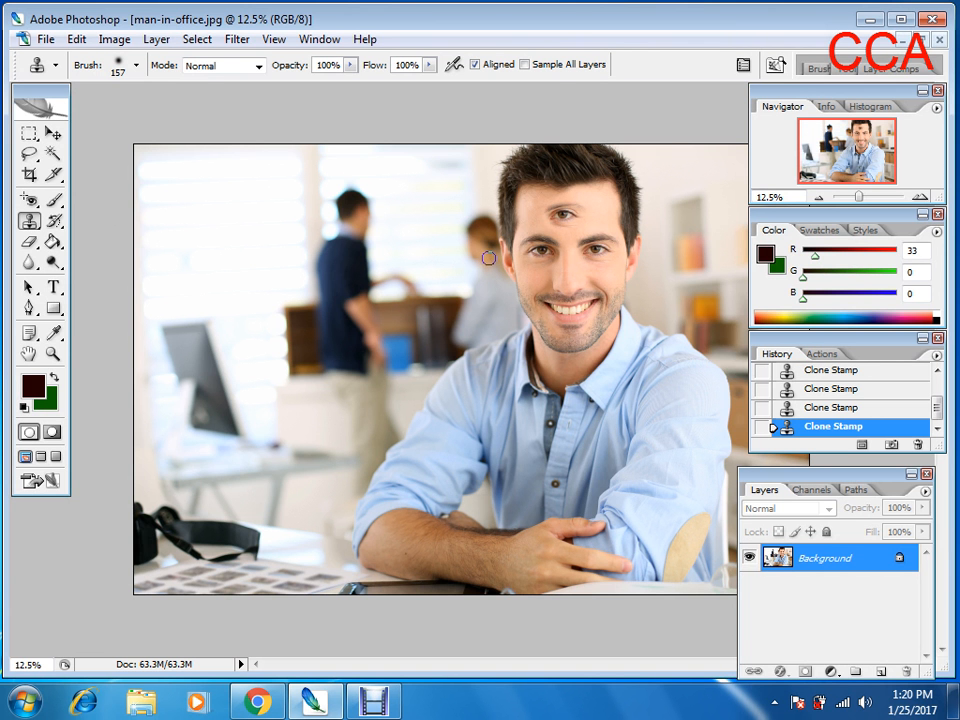
Sample the corner of the man's mouth with the Clone Stamp and paint the smile over the cloned eye on the forehead.
key(ctrl+plus)
key(ctrl+plus)
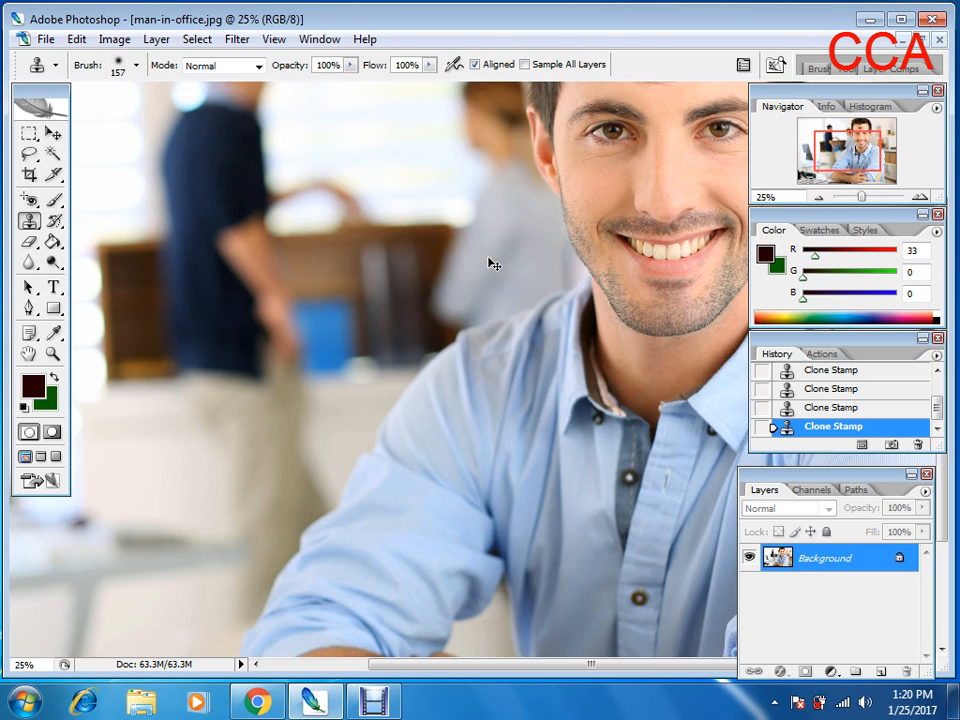
drag(711, 130, 516, 285)
click(506, 367)
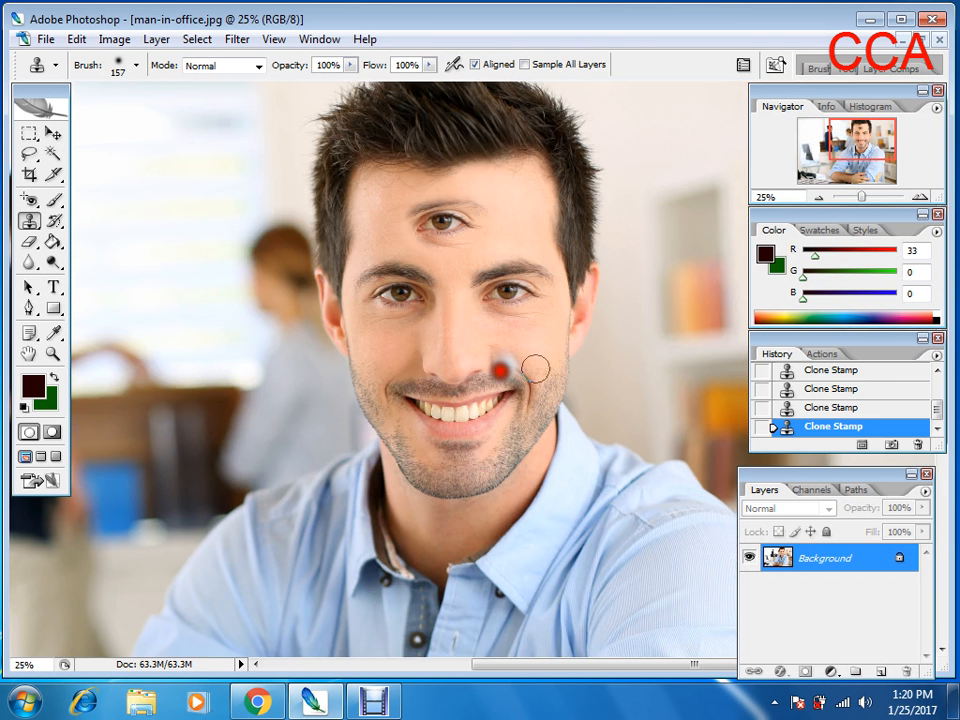
click(548, 410)
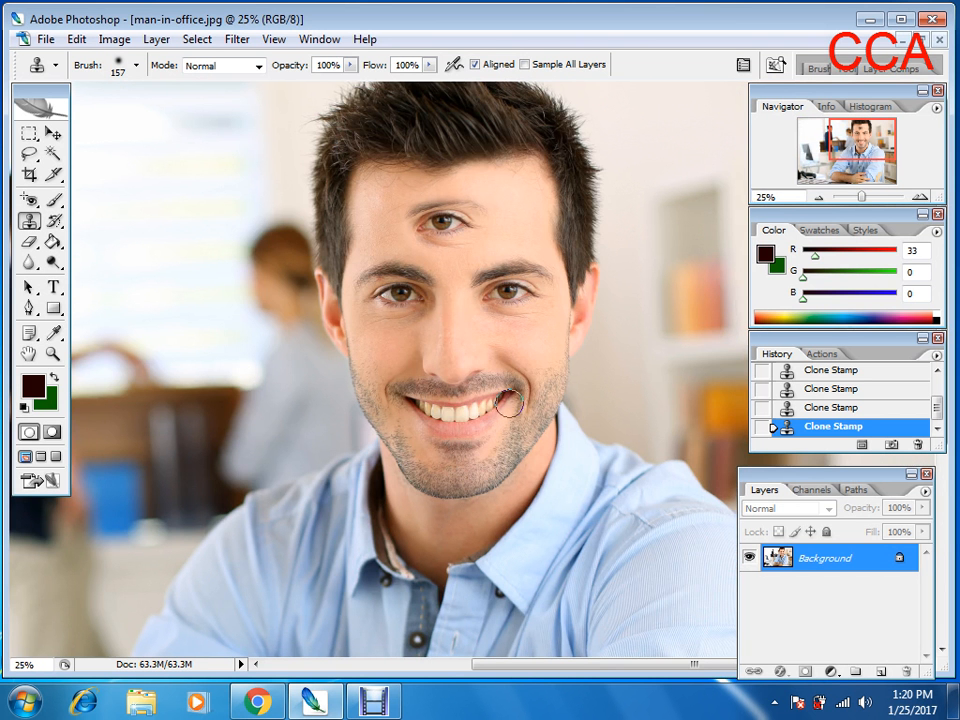
alt+click(499, 406)
alt+click(461, 432)
alt+click(475, 411)
click(493, 404)
alt+click(508, 397)
click(508, 394)
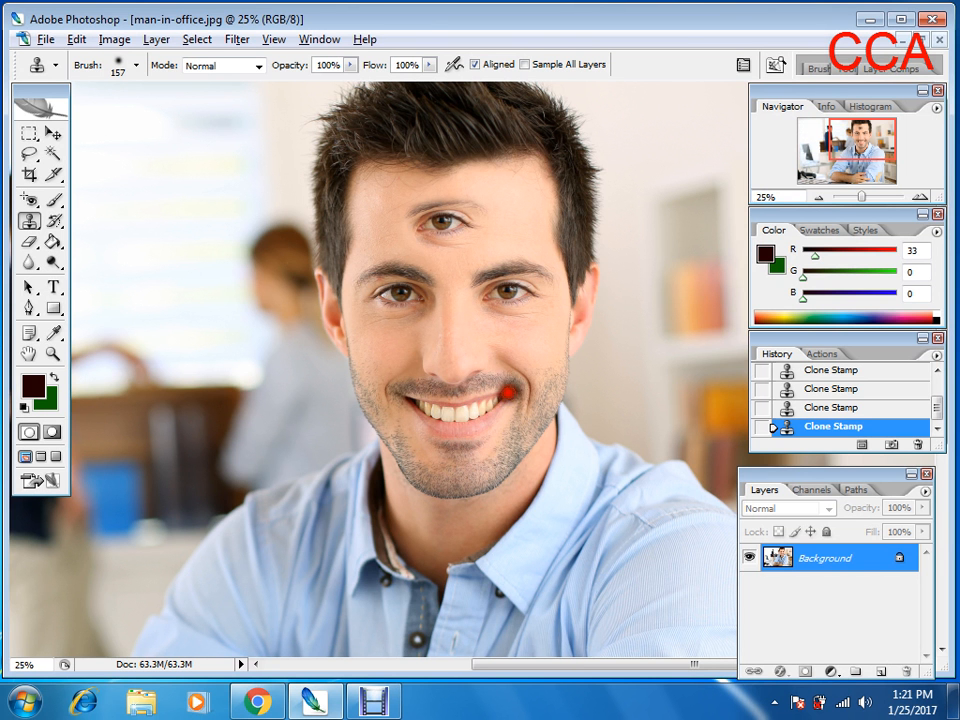
drag(508, 392, 496, 386)
mouse_move(482, 220)
mouse_down()
mouse_move(406, 220)
mouse_move(455, 238)
mouse_move(411, 216)
mouse_move(464, 257)
mouse_up()
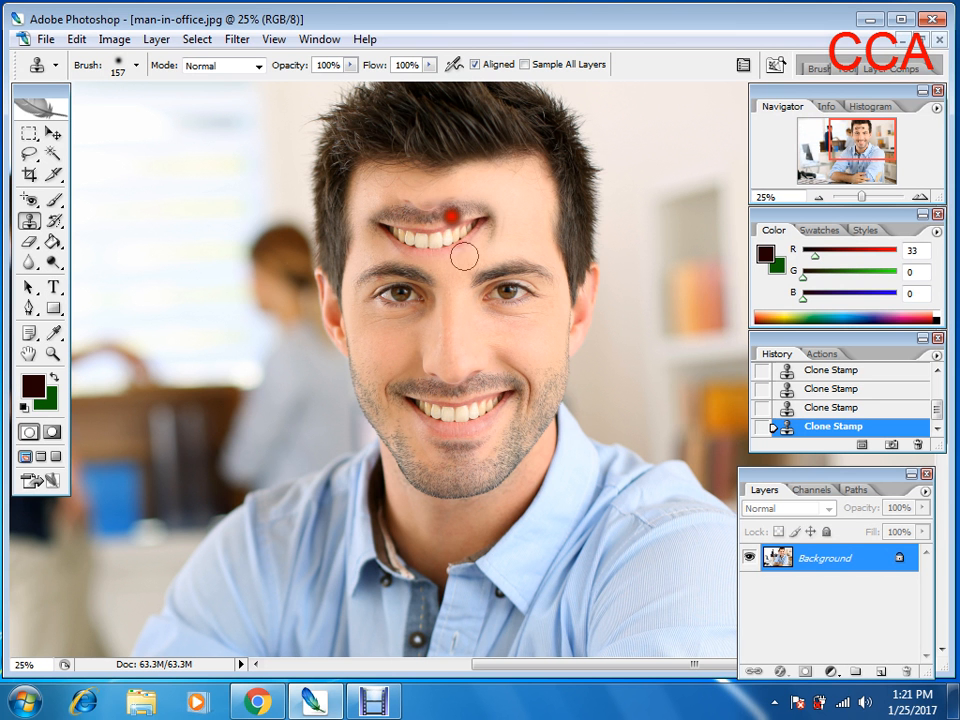
click(463, 260)
Undo all Clone Stamp strokes back to the opened photo.
key(ctrl+alt+z)
key(ctrl+alt+z)
key(ctrl+alt+z)
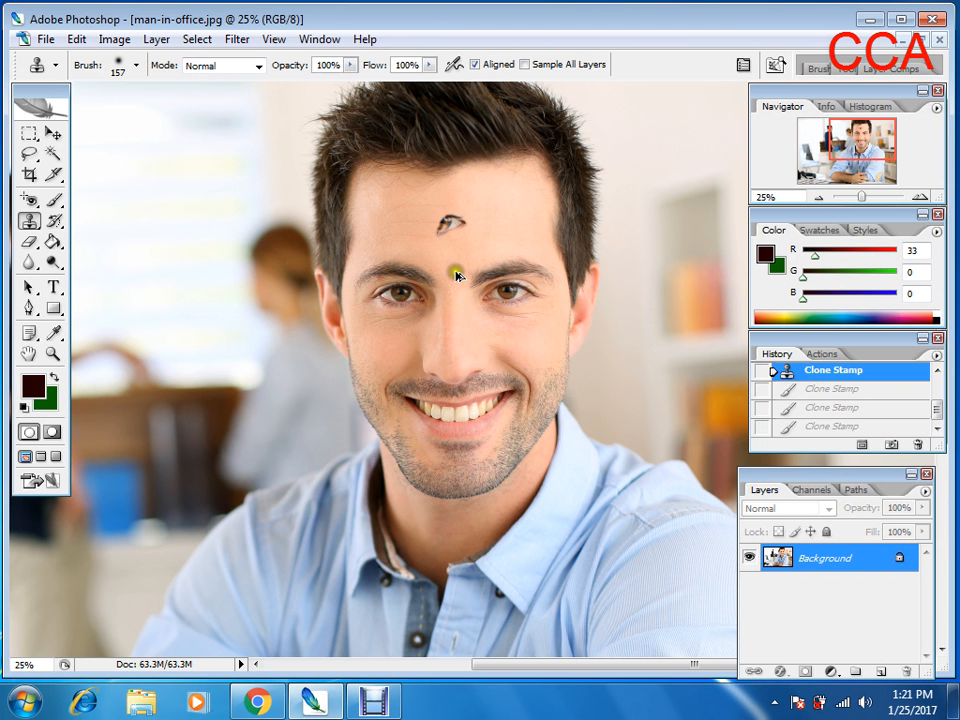
key(ctrl+alt+z)
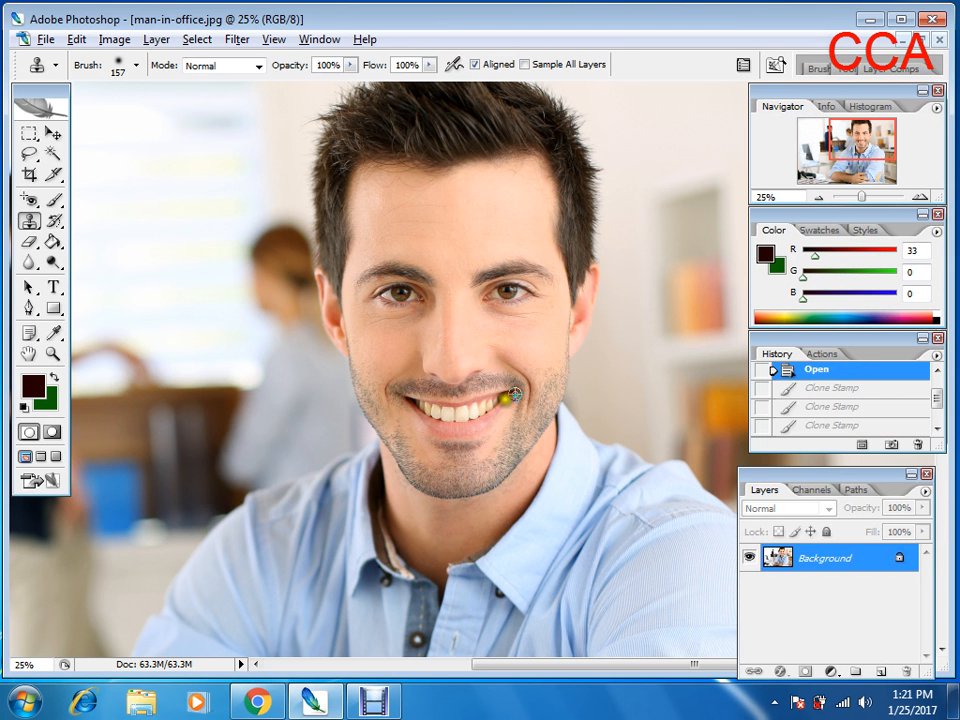
Sample the corner of the mouth again and clone the whole smile onto the clean forehead.
alt+click(515, 394)
mouse_move(508, 213)
mouse_down()
mouse_move(400, 212)
mouse_move(493, 221)
mouse_move(414, 222)
mouse_move(475, 232)
mouse_move(413, 222)
mouse_move(487, 209)
mouse_move(406, 220)
mouse_move(458, 232)
mouse_move(440, 235)
mouse_up()
click(372, 433)
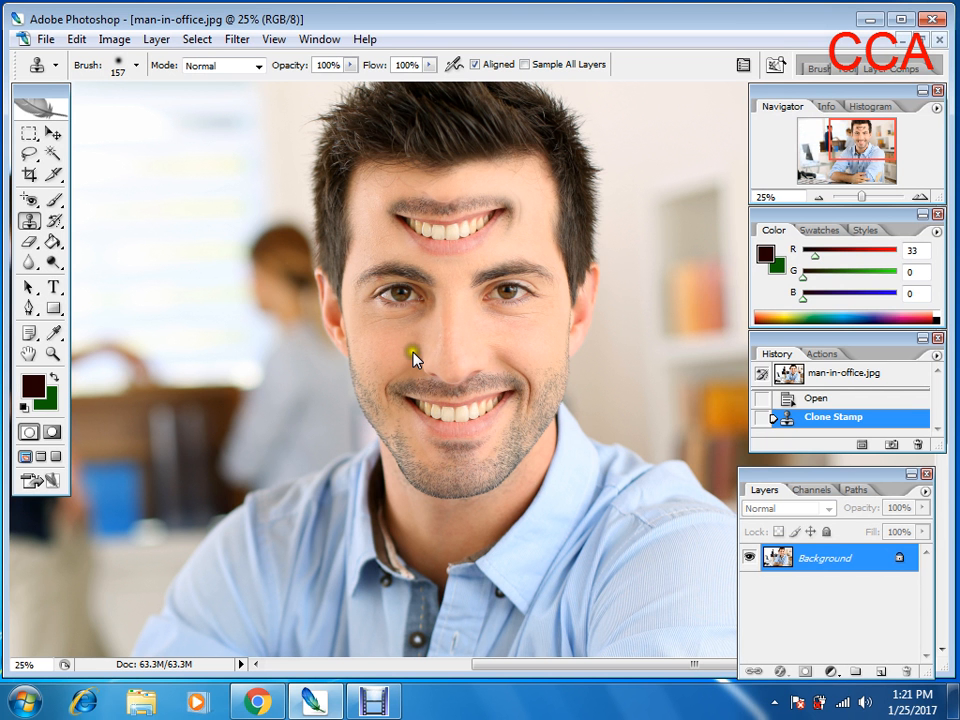
Paint over the left-hand eye in the image with the Brush tool in the dark foreground colour.
click(54, 200)
click(369, 317)
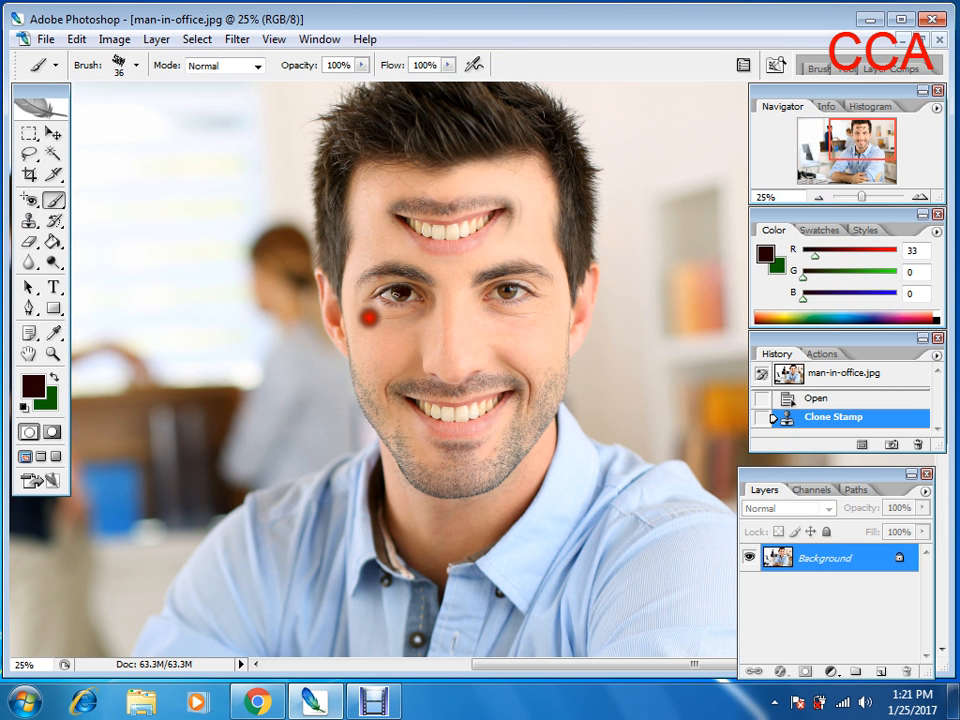
drag(390, 288, 407, 290)
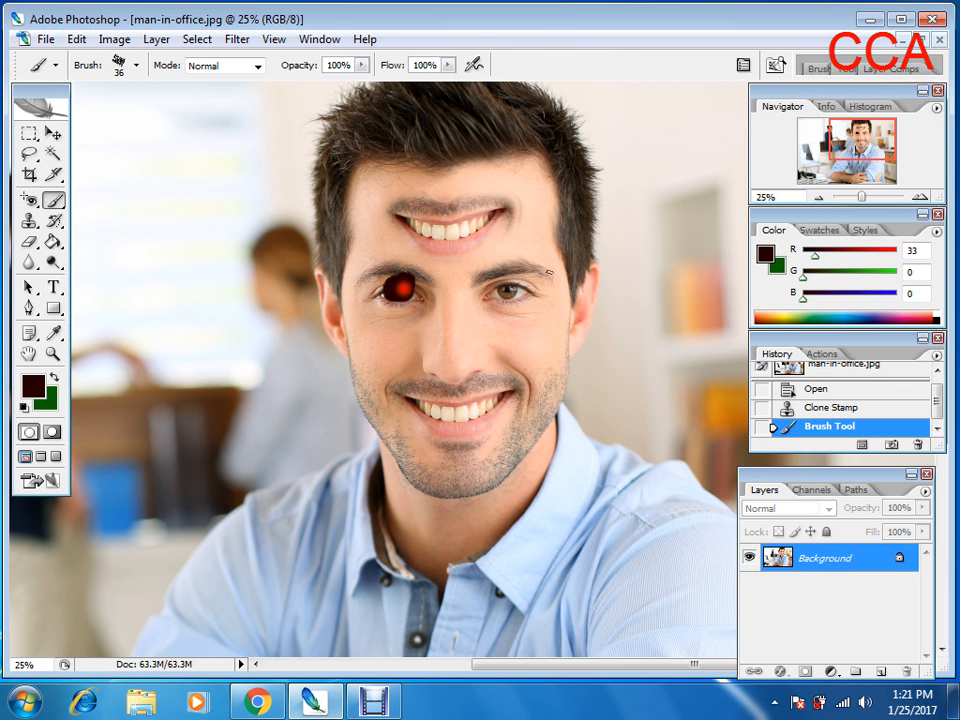
click(533, 300)
Sample the outer corner of the unpainted eye with the Clone Stamp and add a new layer above the Background.
click(48, 137)
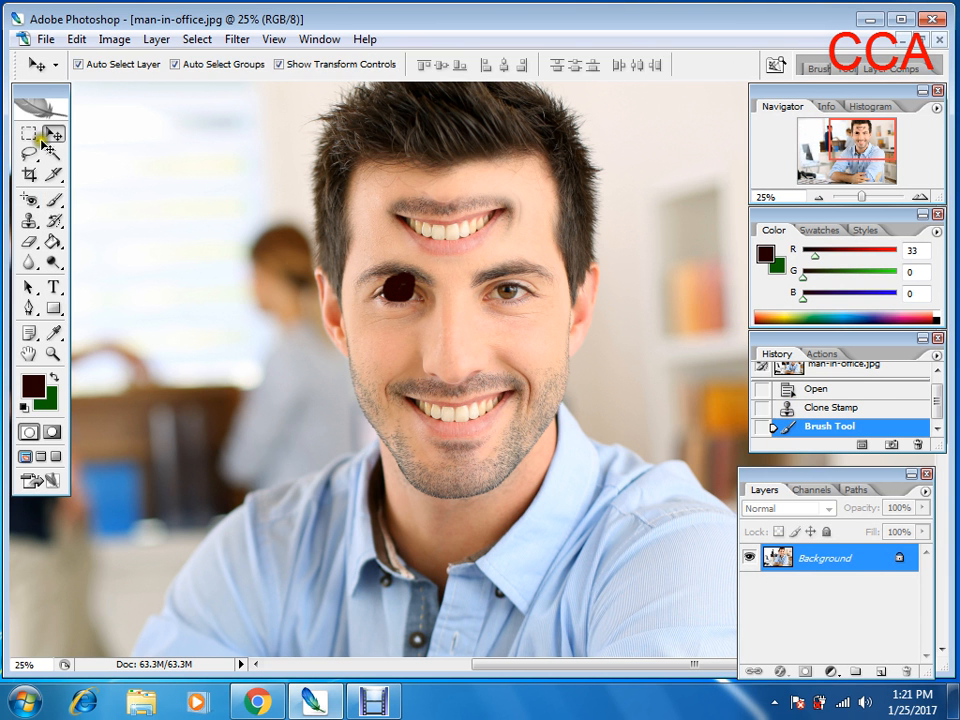
click(650, 432)
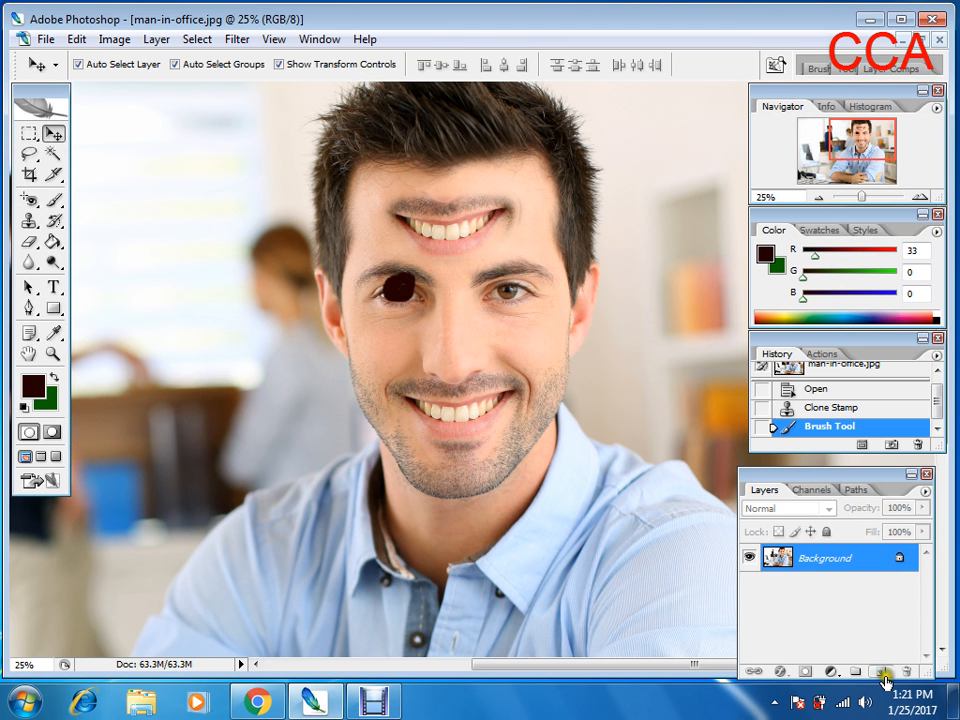
key(s)
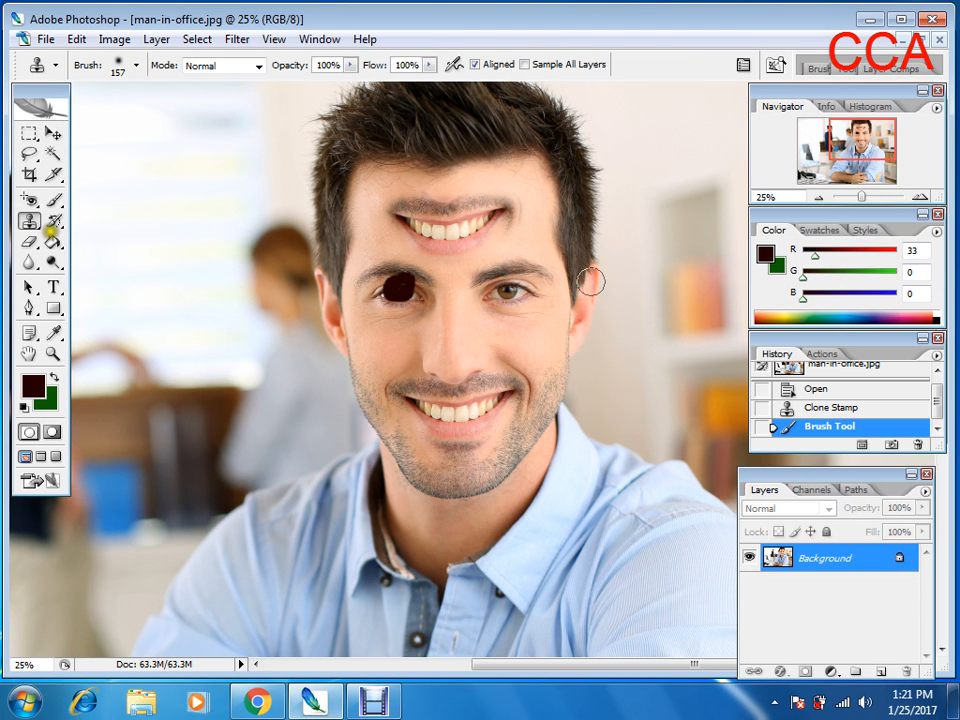
alt+click(591, 282)
click(540, 292)
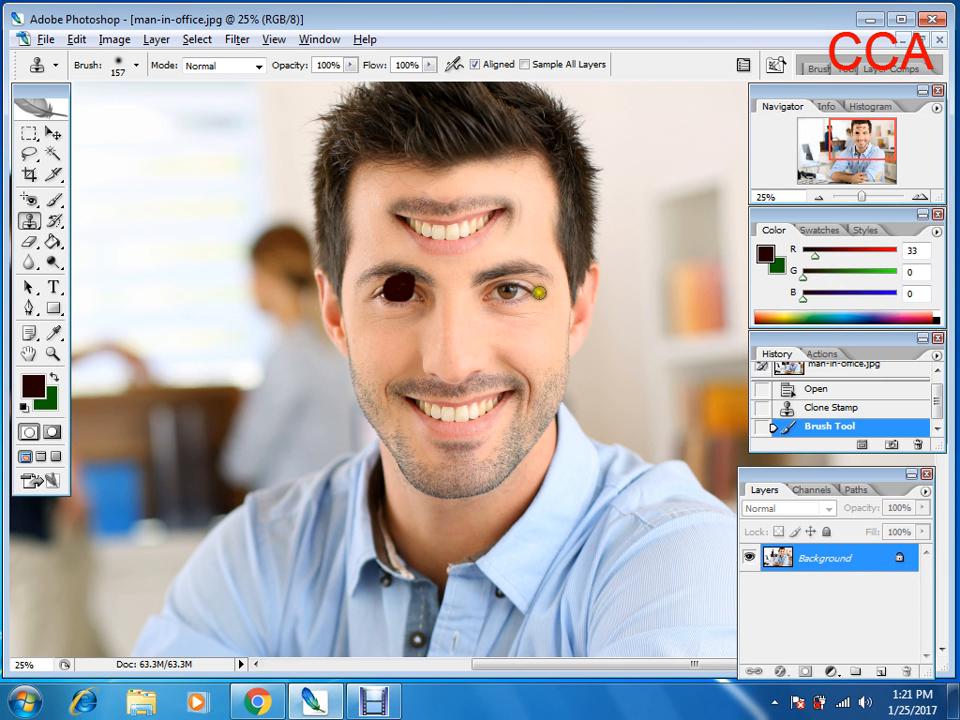
click(539, 293)
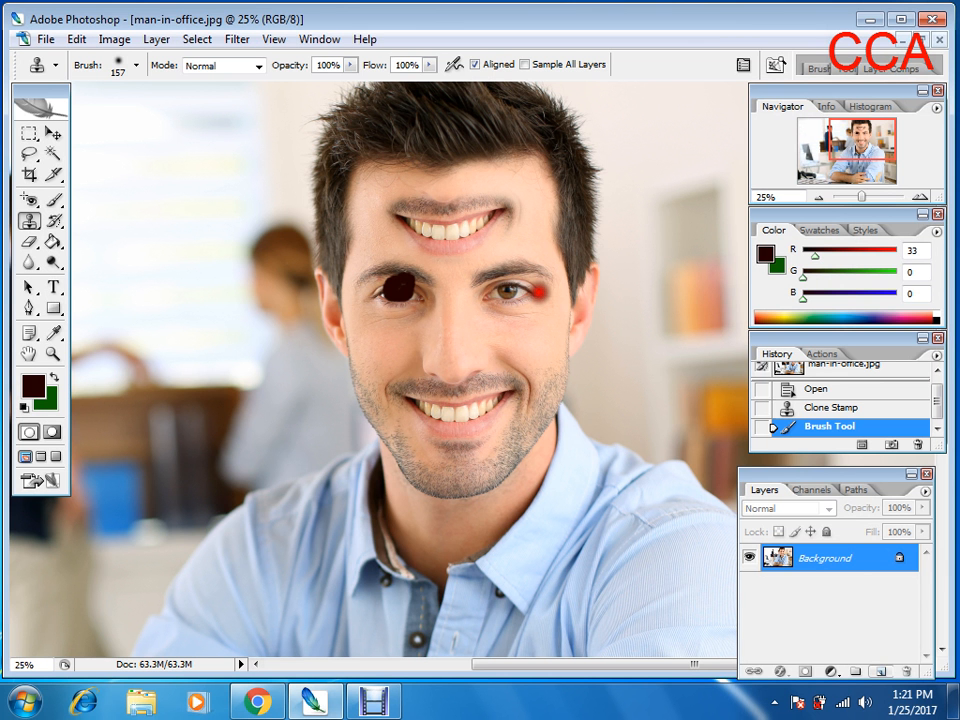
click(878, 671)
Clone the unpainted eye and its eyebrow over the painted-out eye on Layer 1.
alt+click(493, 362)
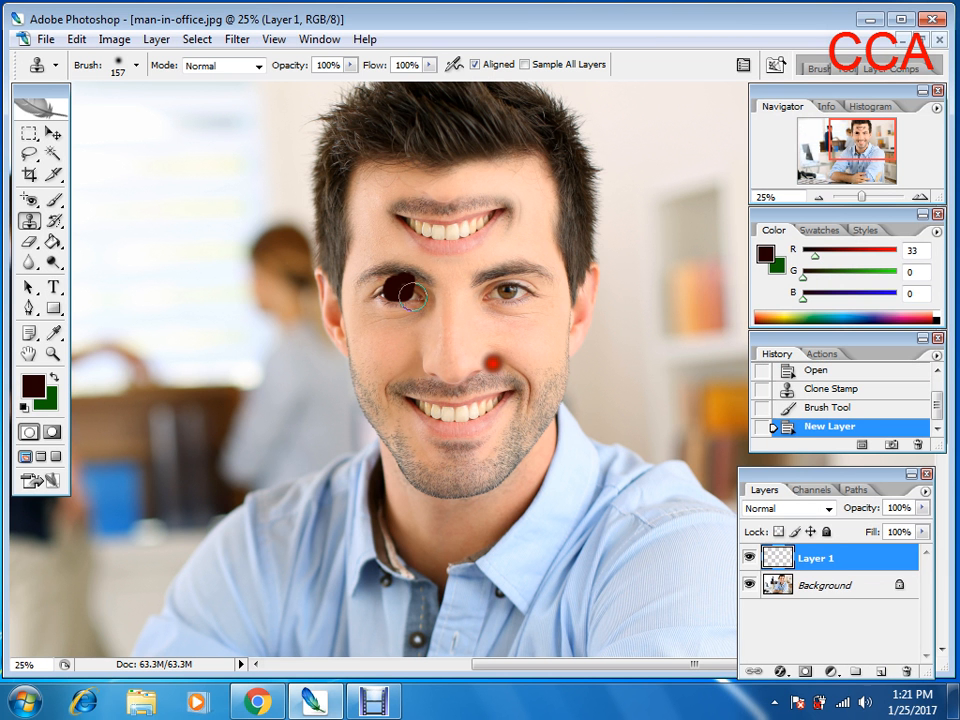
click(412, 295)
mouse_move(377, 297)
mouse_down()
mouse_move(410, 290)
mouse_move(366, 294)
mouse_move(380, 305)
mouse_move(386, 288)
mouse_up()
click(395, 286)
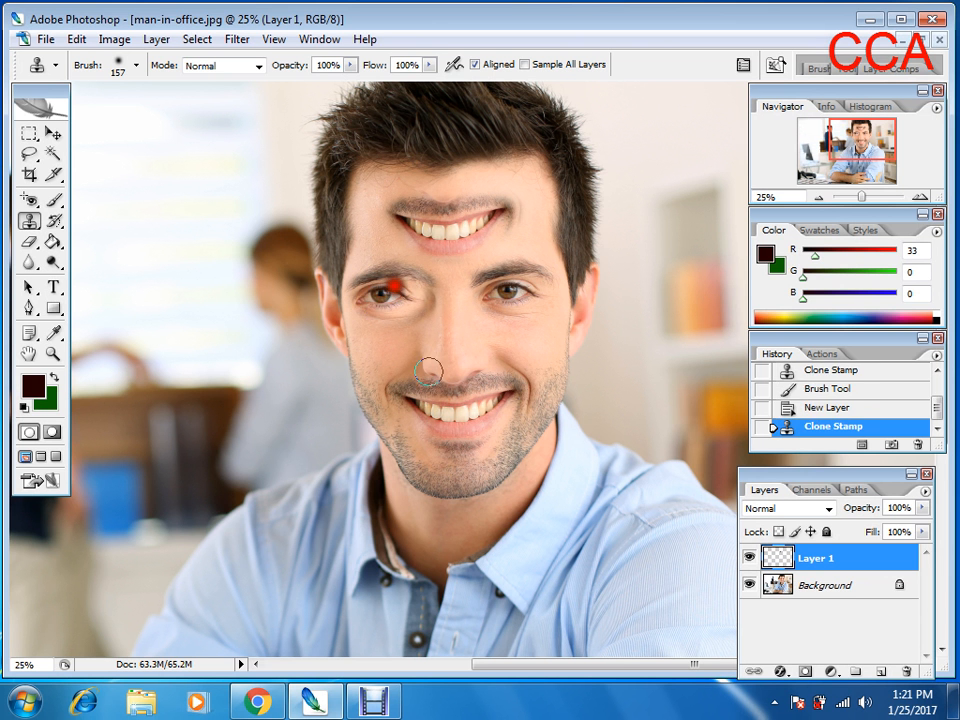
drag(428, 371, 361, 317)
click(355, 314)
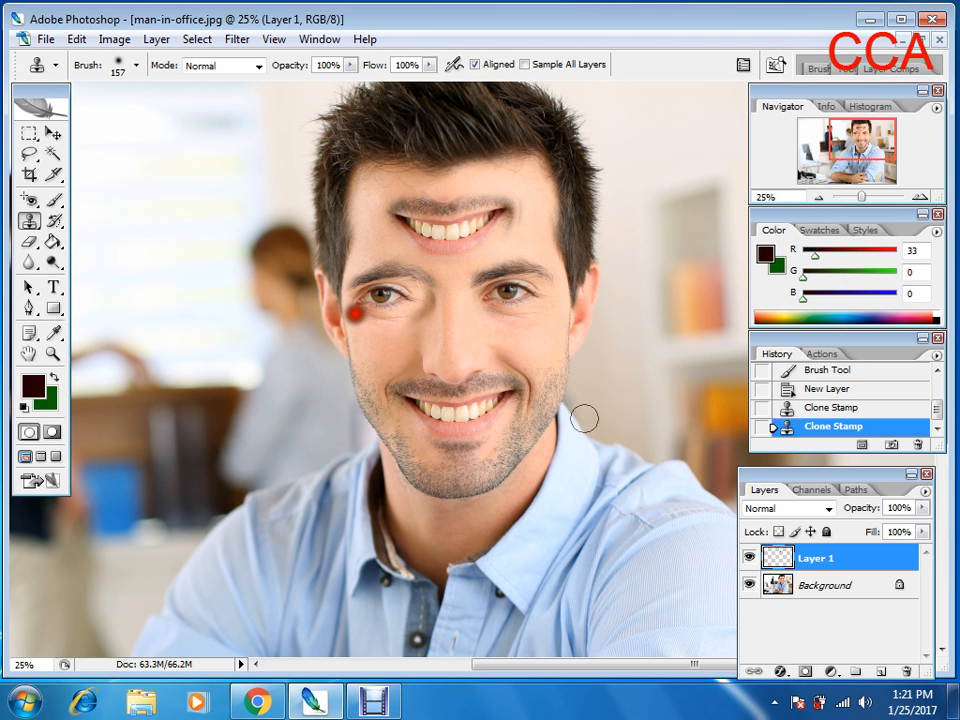
alt+click(584, 418)
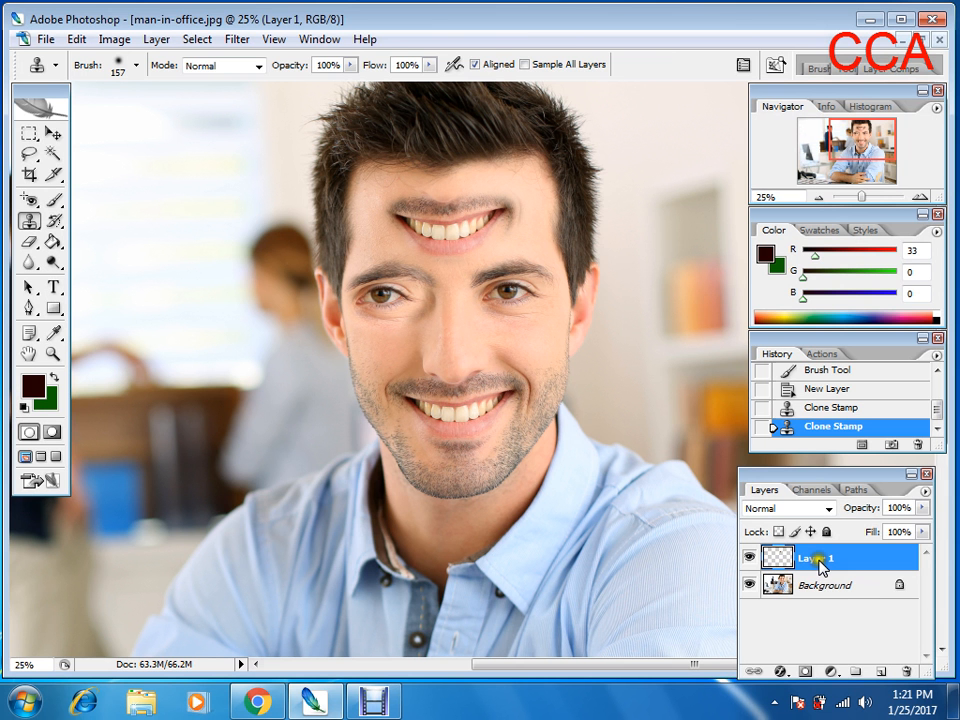
Flip the cloned eye on Layer 1 horizontally, align it over the painted-out eye and apply the transformation.
click(52, 134)
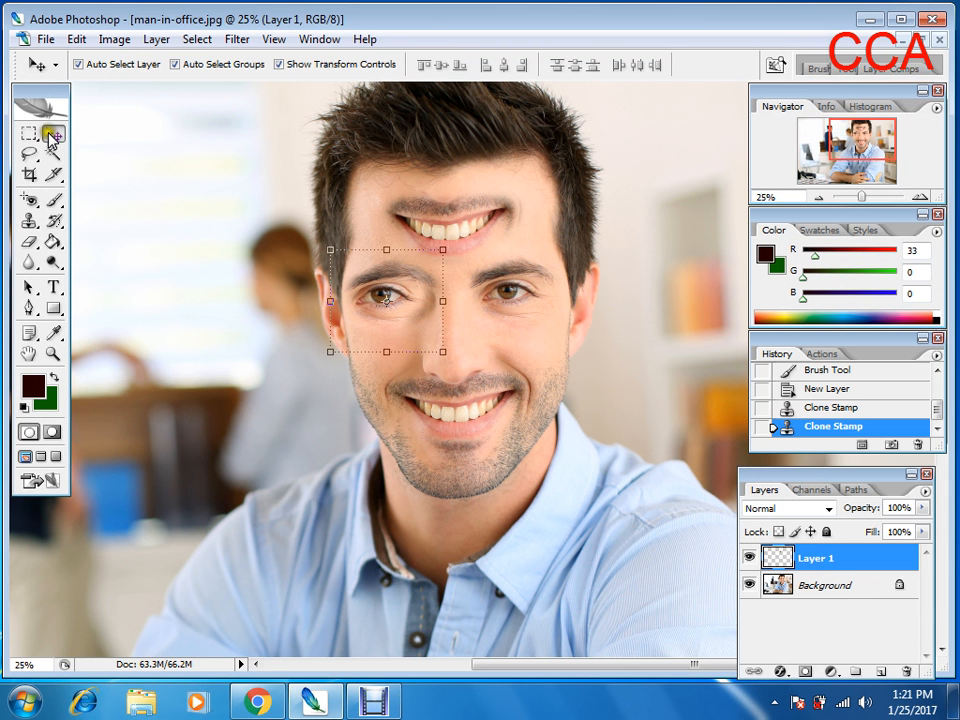
click(50, 136)
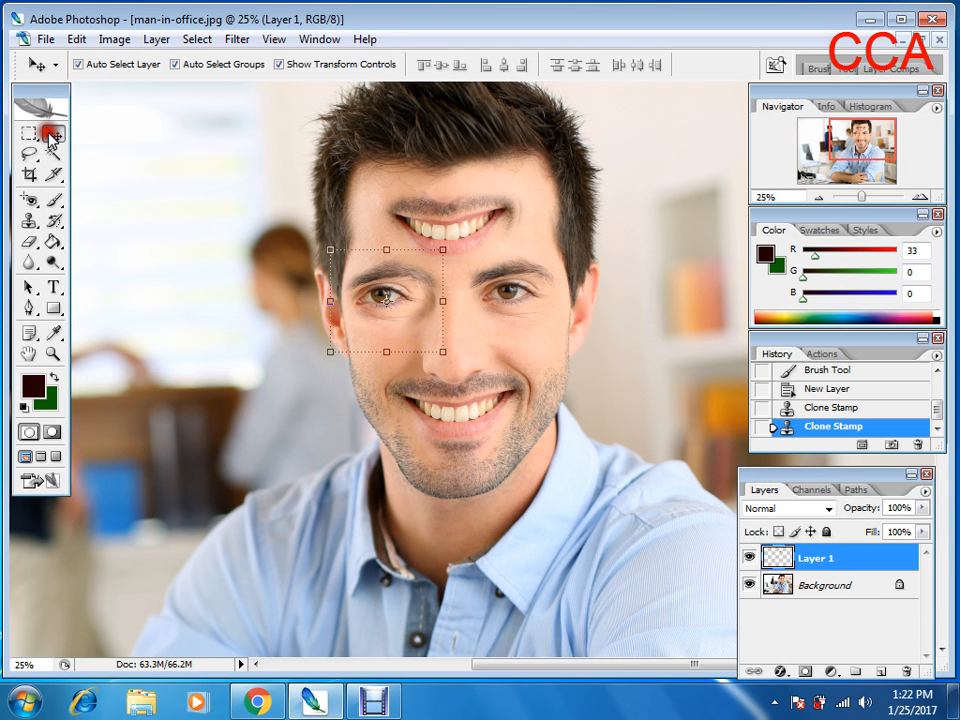
click(457, 364)
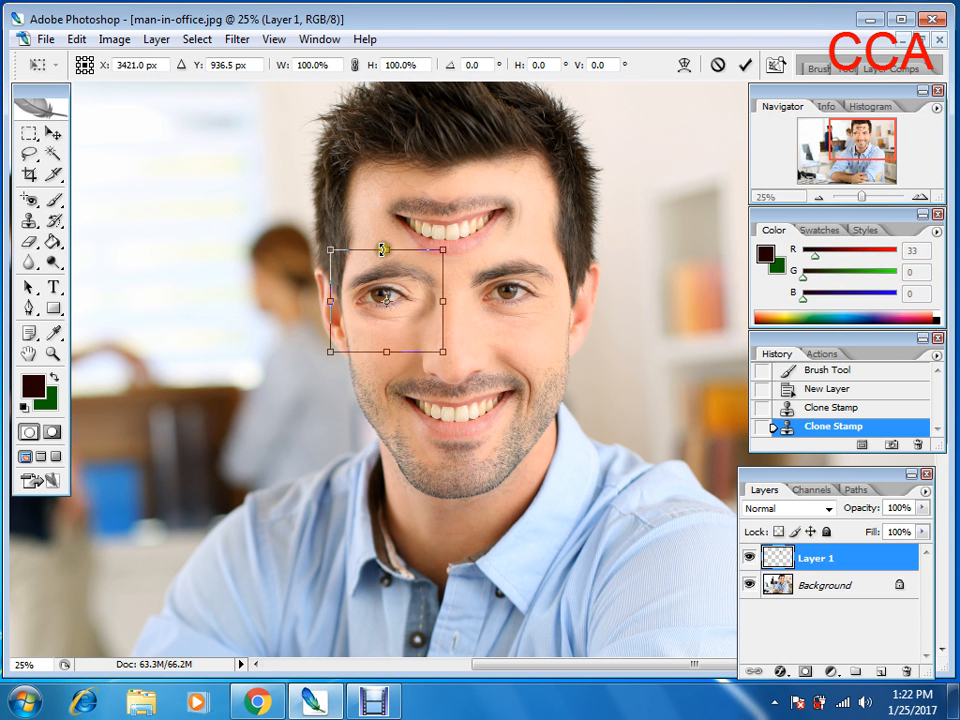
right_click(462, 333)
right_click(460, 366)
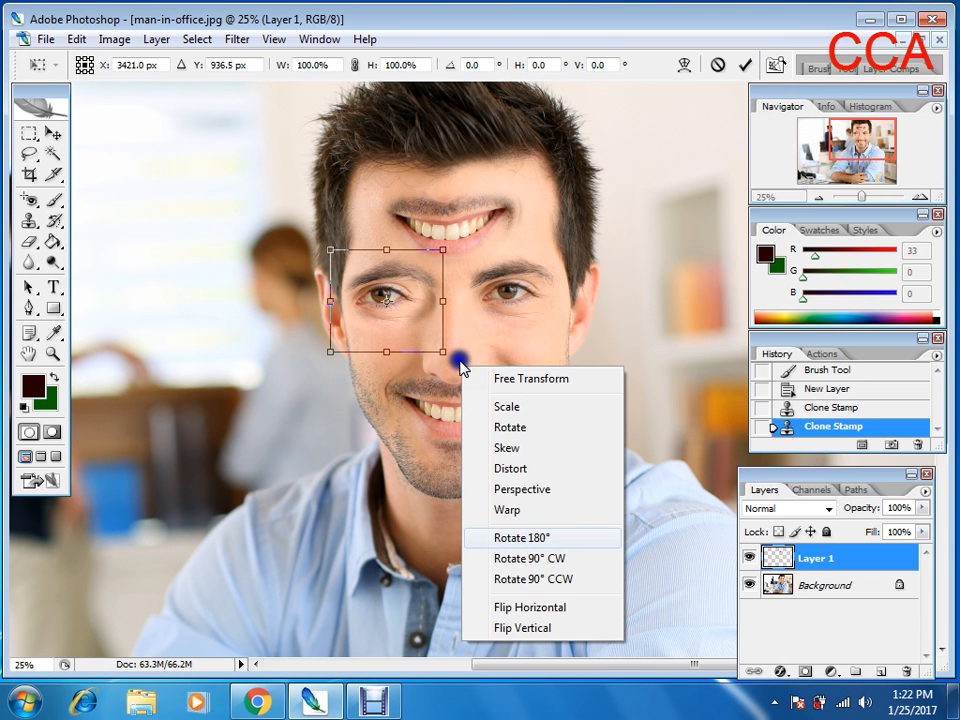
click(530, 606)
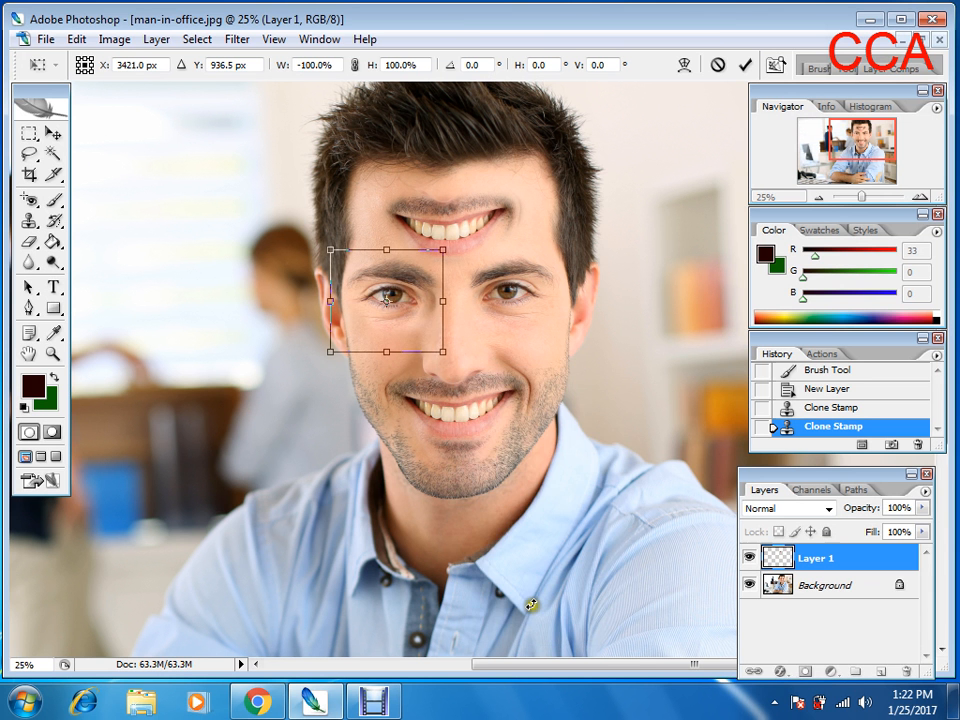
drag(396, 301, 406, 298)
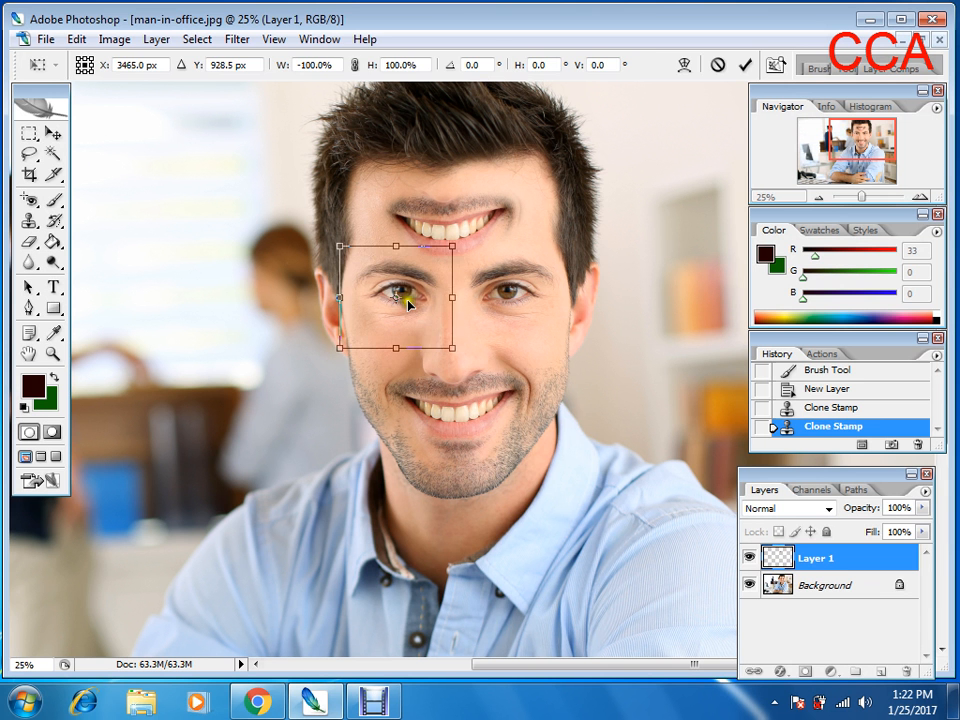
double_click(418, 305)
click(418, 305)
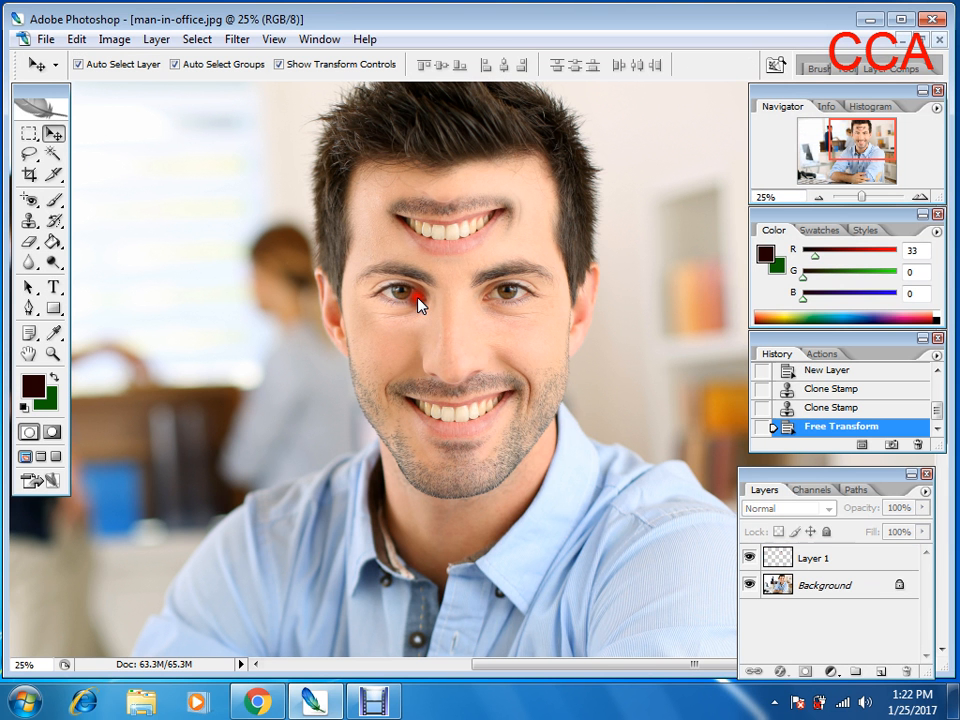
drag(553, 487, 526, 392)
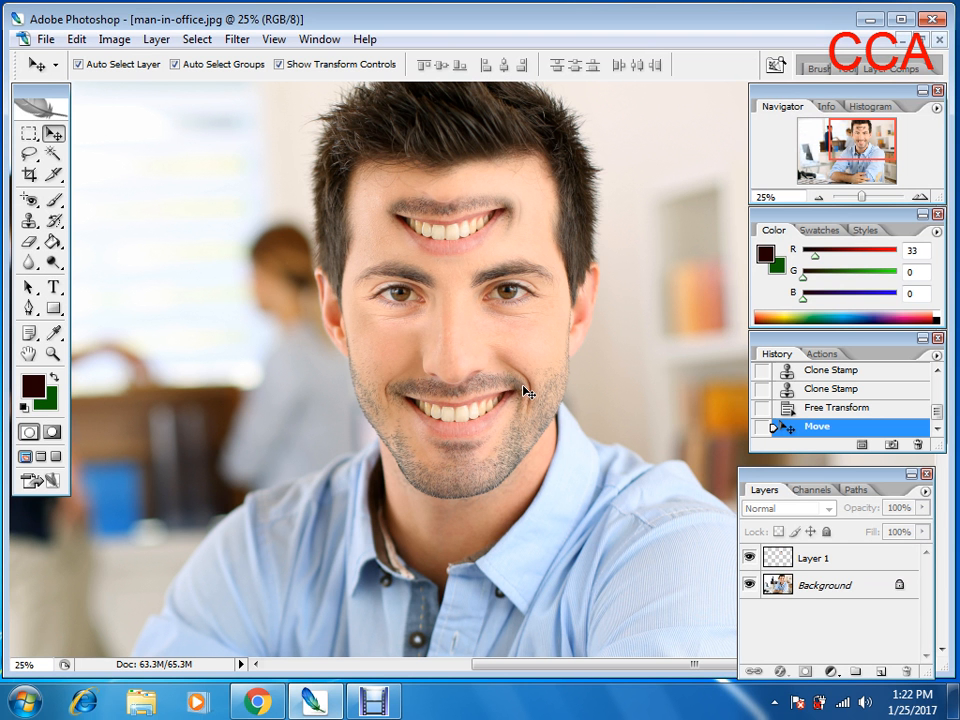
click(454, 357)
On the Background layer, clone the lower shirt button onto the empty buttonhole above it with the Clone Stamp.
mouse_move(454, 357)
mouse_down()
mouse_move(553, 289)
mouse_move(614, 509)
mouse_up()
drag(517, 507, 737, 291)
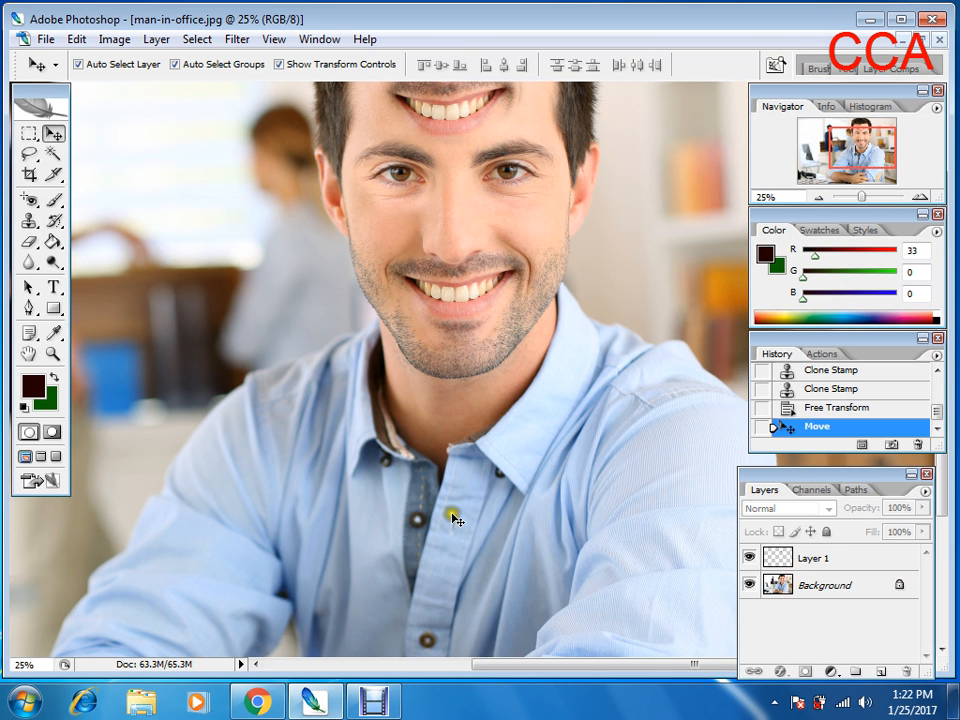
click(28, 220)
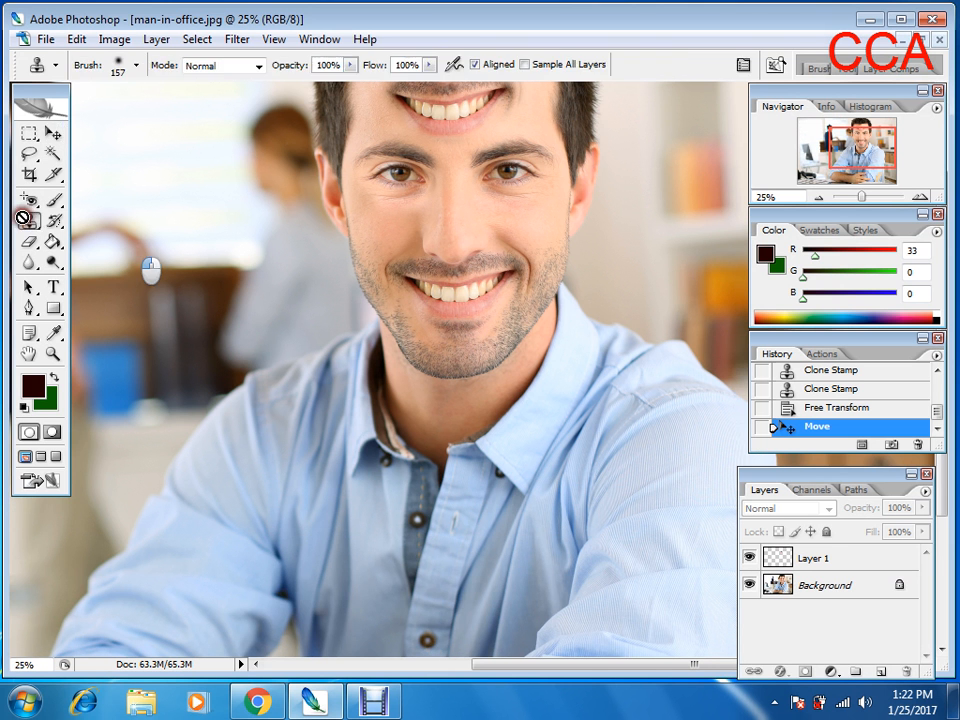
ctrl+click(428, 648)
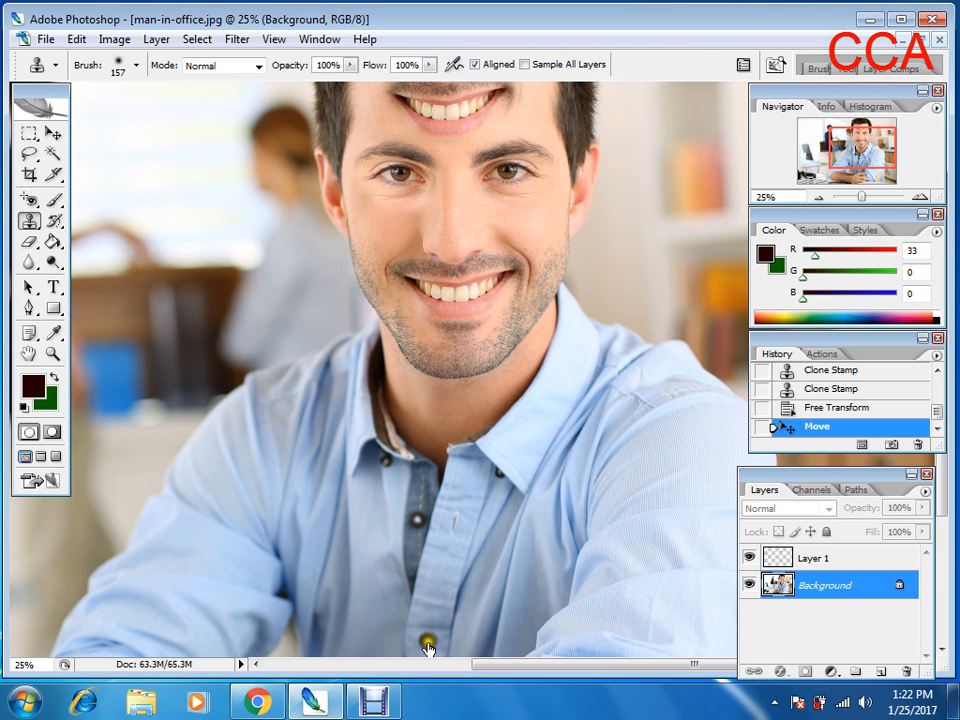
click(828, 587)
alt+click(428, 637)
click(428, 638)
click(453, 522)
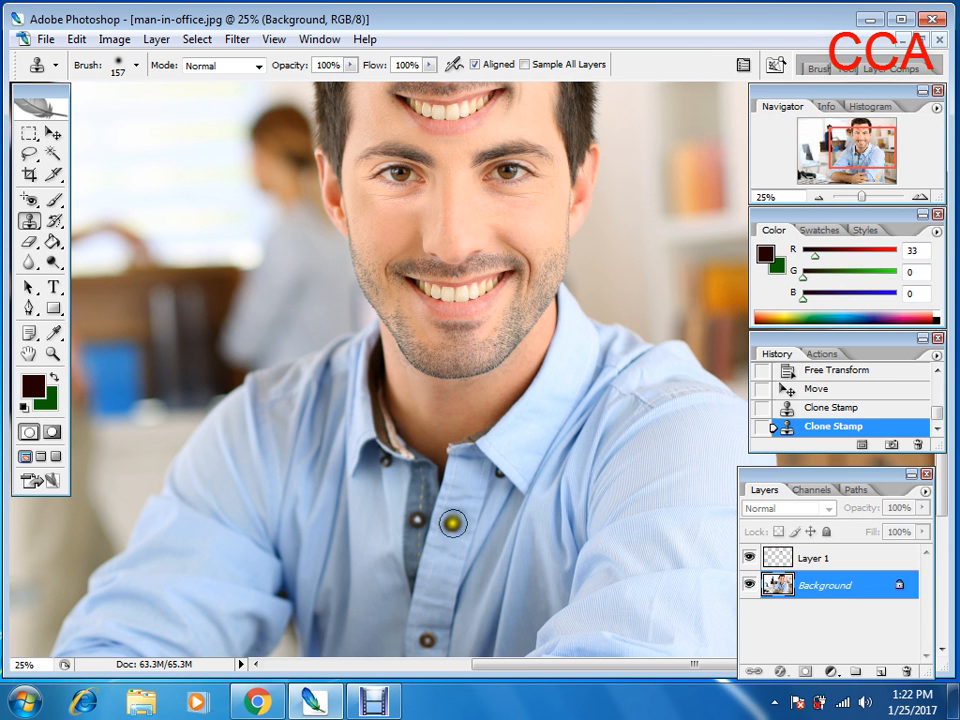
click(453, 522)
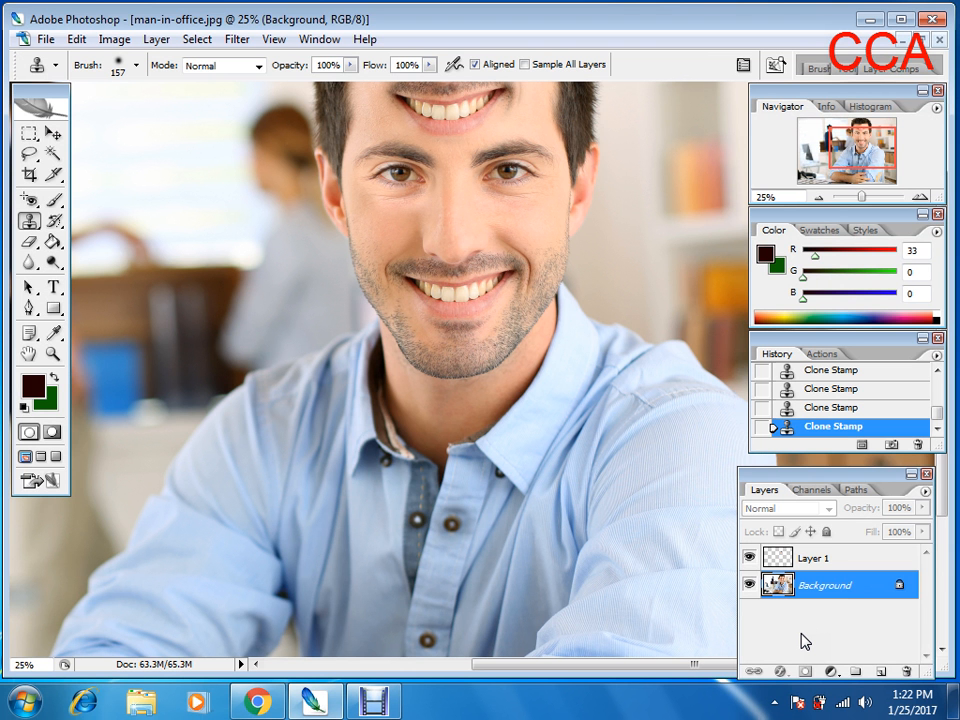
Sample plain shirt fabric and clone it over the dark inner placket and its button, working up towards the collar.
alt+click(490, 447)
alt+click(518, 515)
alt+click(395, 603)
click(365, 606)
click(400, 566)
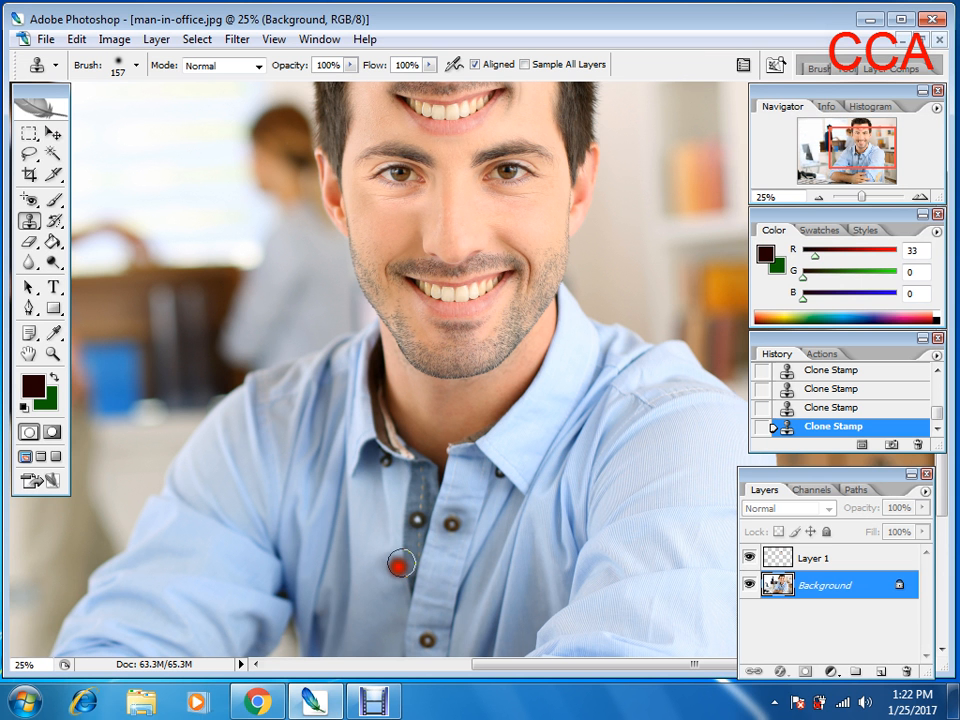
click(408, 542)
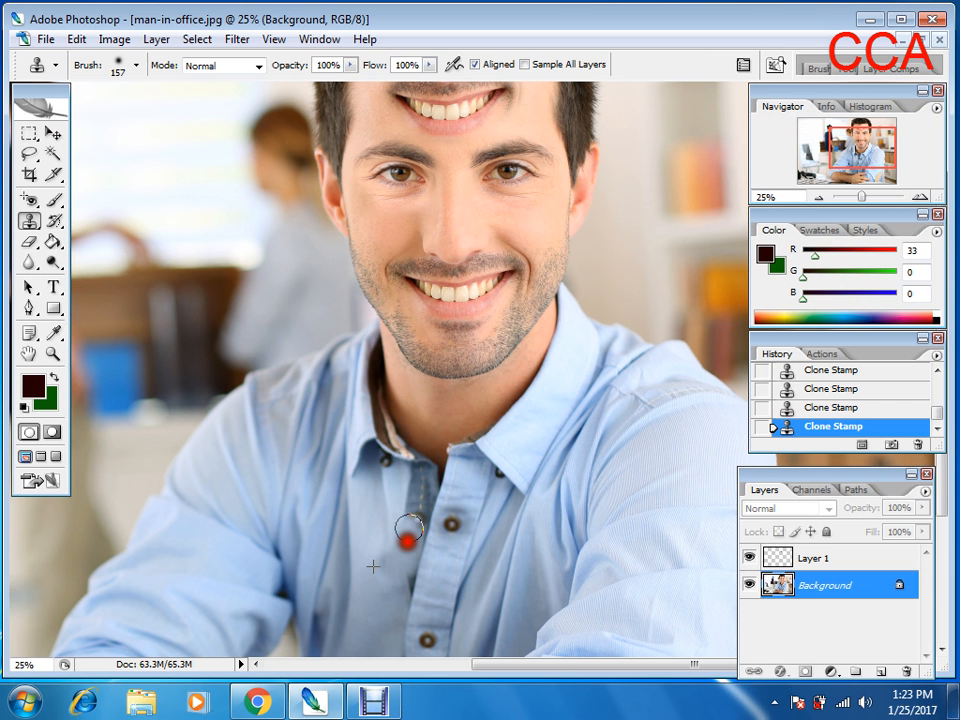
click(409, 524)
click(410, 506)
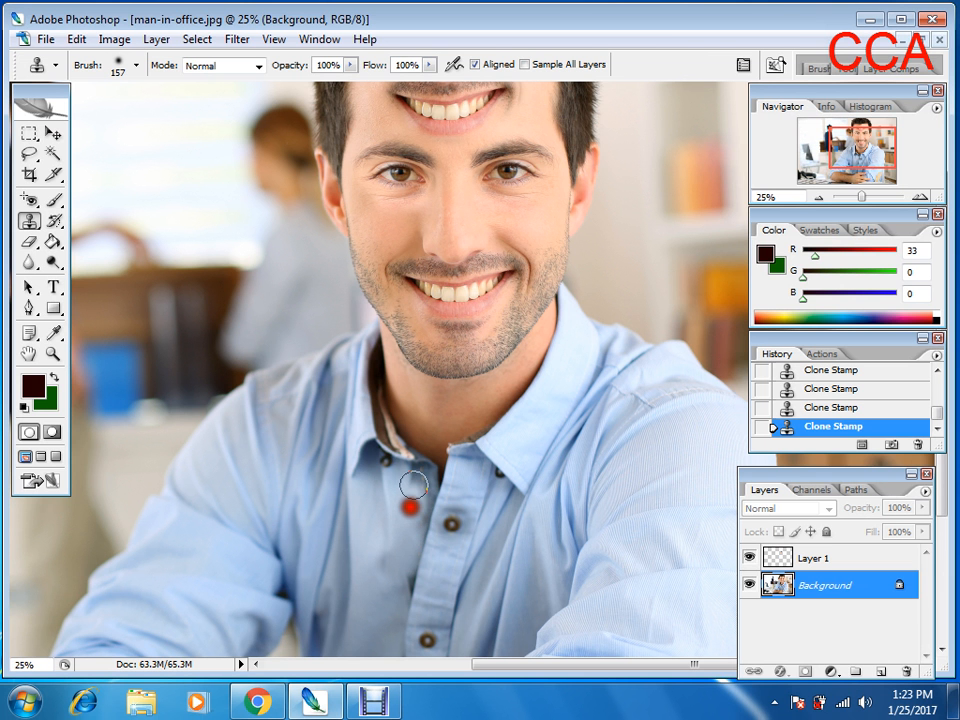
click(412, 484)
click(411, 514)
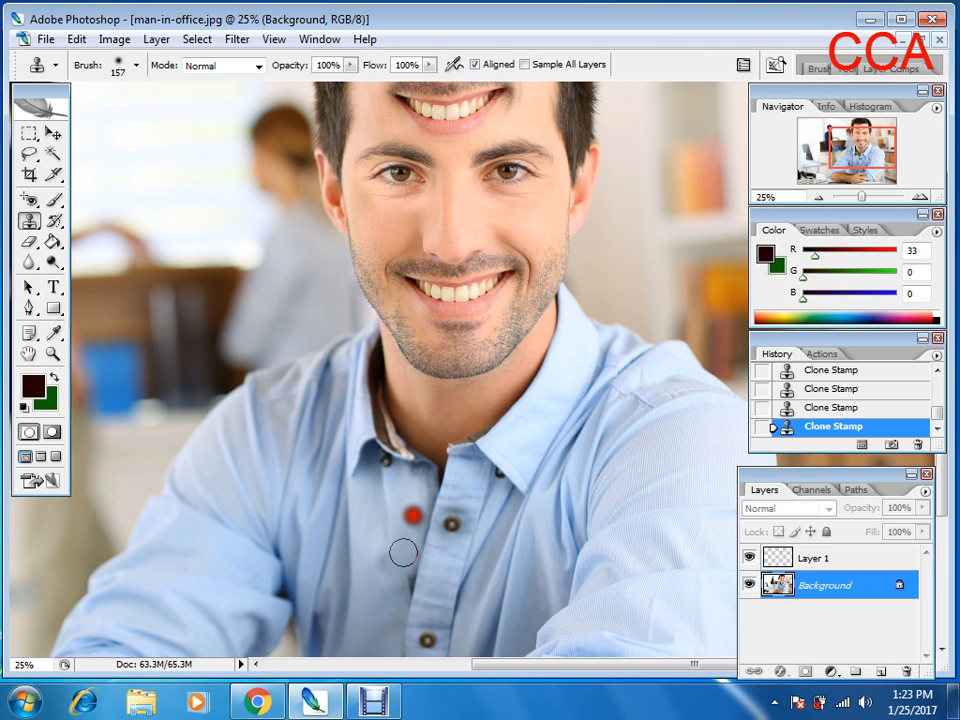
Clone shirt fabric over the remaining dark edge along the lower part of the button placket.
click(401, 553)
click(399, 576)
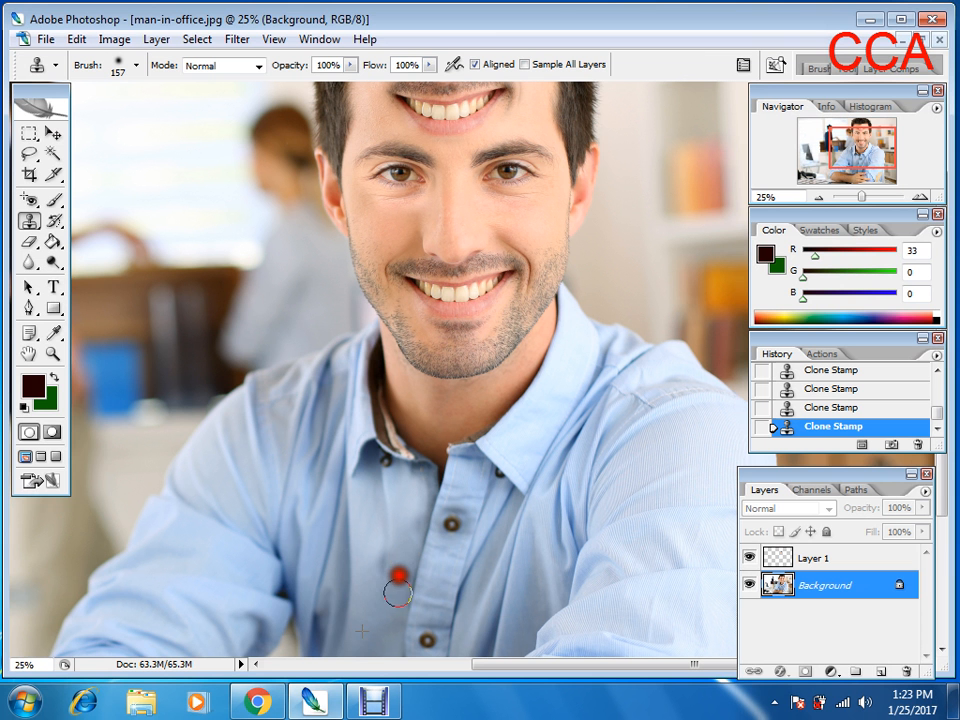
click(398, 592)
click(383, 561)
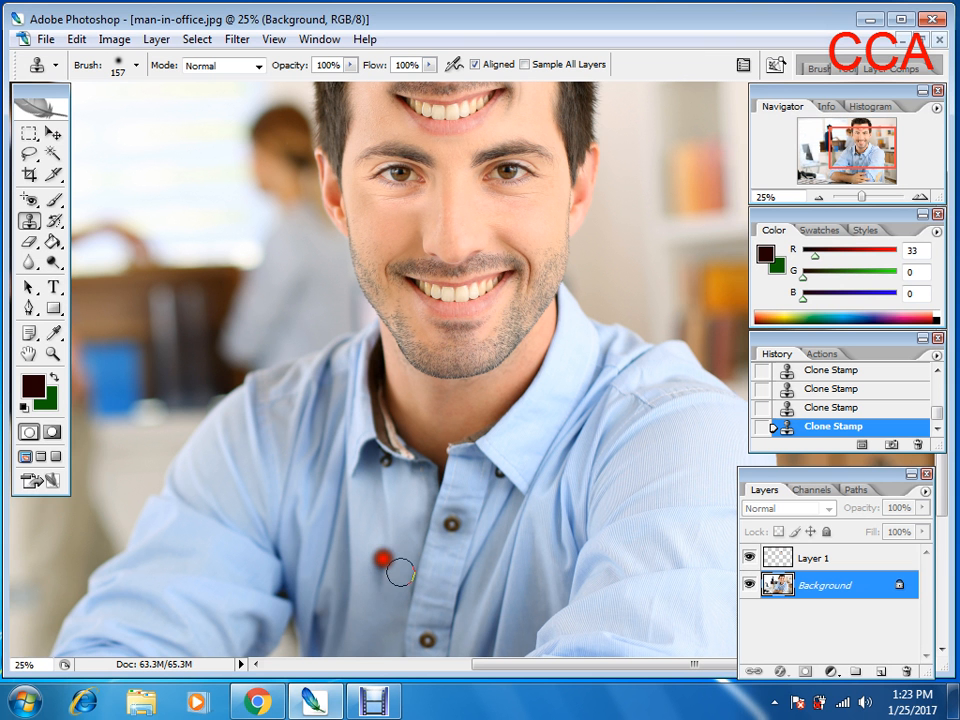
click(399, 573)
key(super)
click(384, 630)
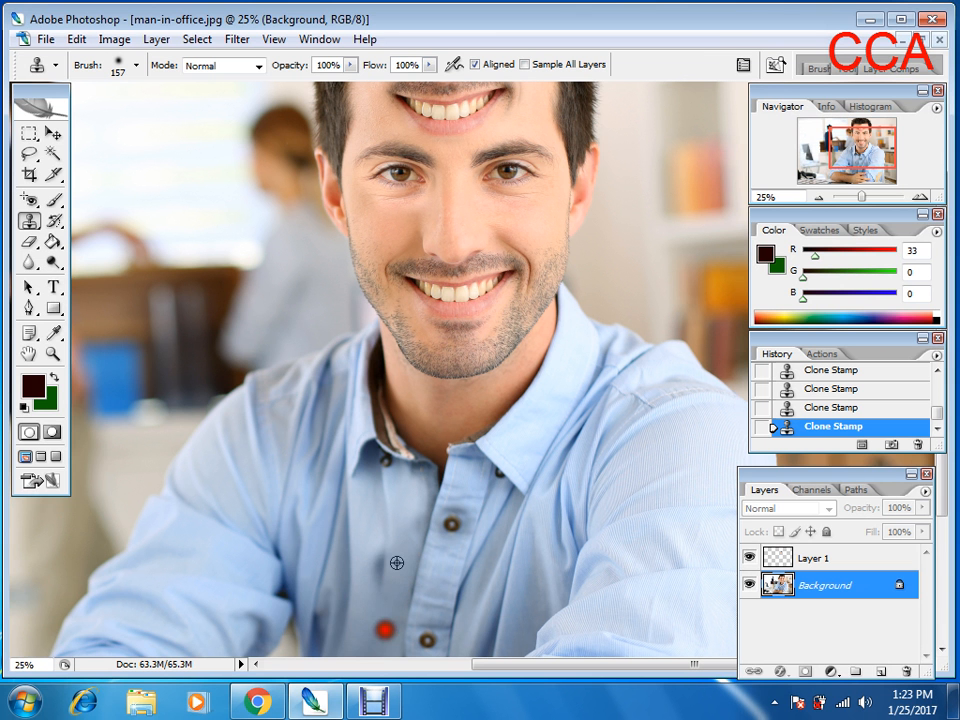
Resample the shirt fabric beside the placket and even out the patched area with the Clone Stamp.
alt+click(396, 563)
click(382, 572)
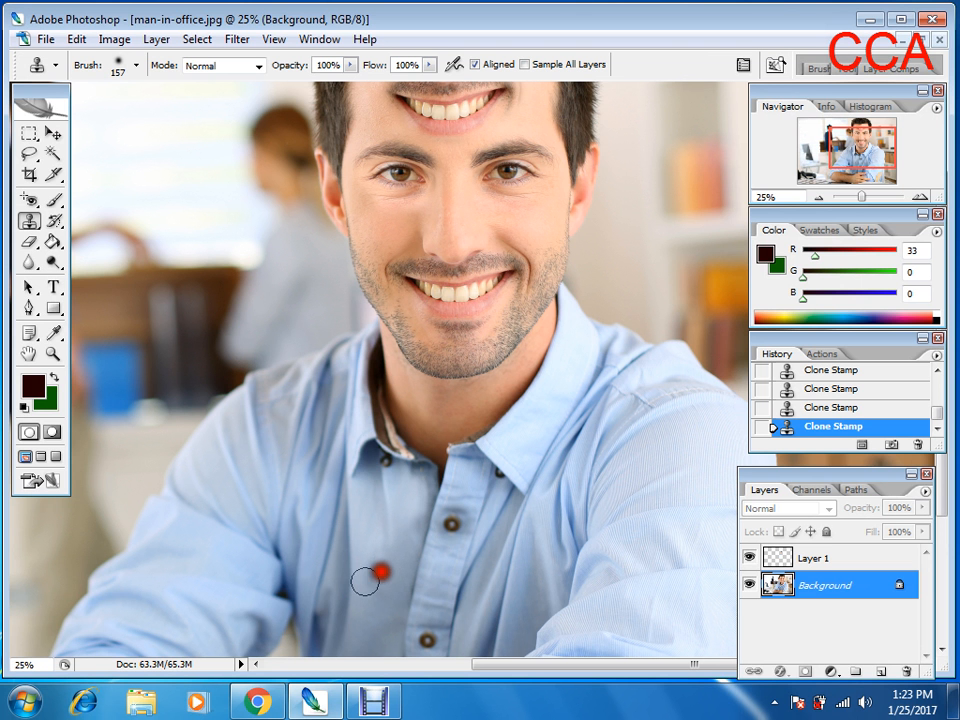
click(365, 580)
click(401, 563)
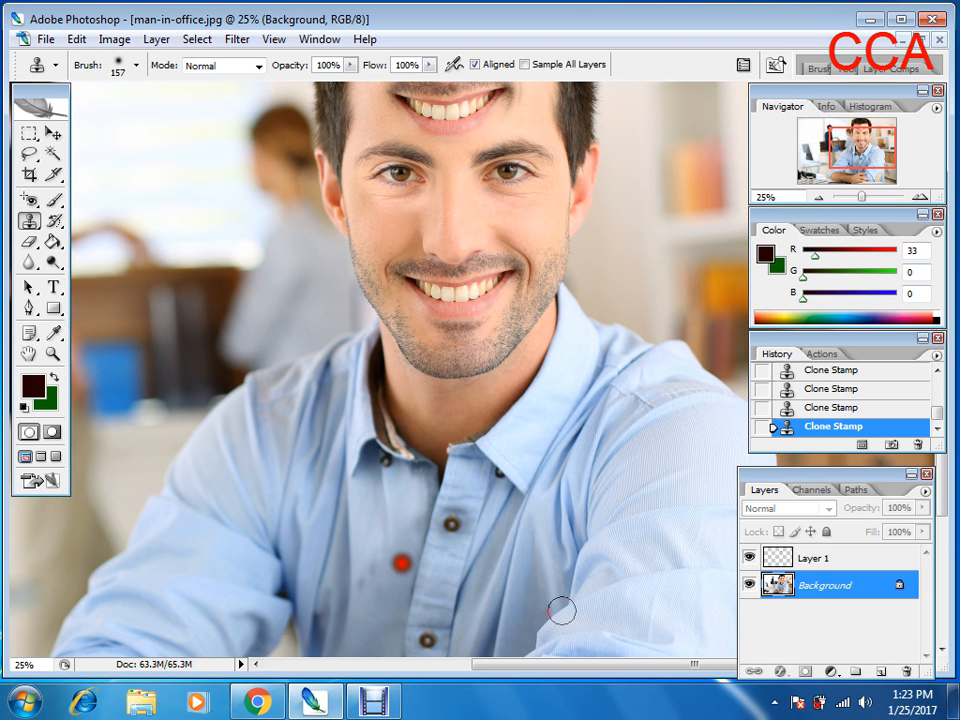
click(562, 609)
Switch to the Move tool, deselect the layers and examine the retouched face and shirt.
scroll(693, 261, up, 3)
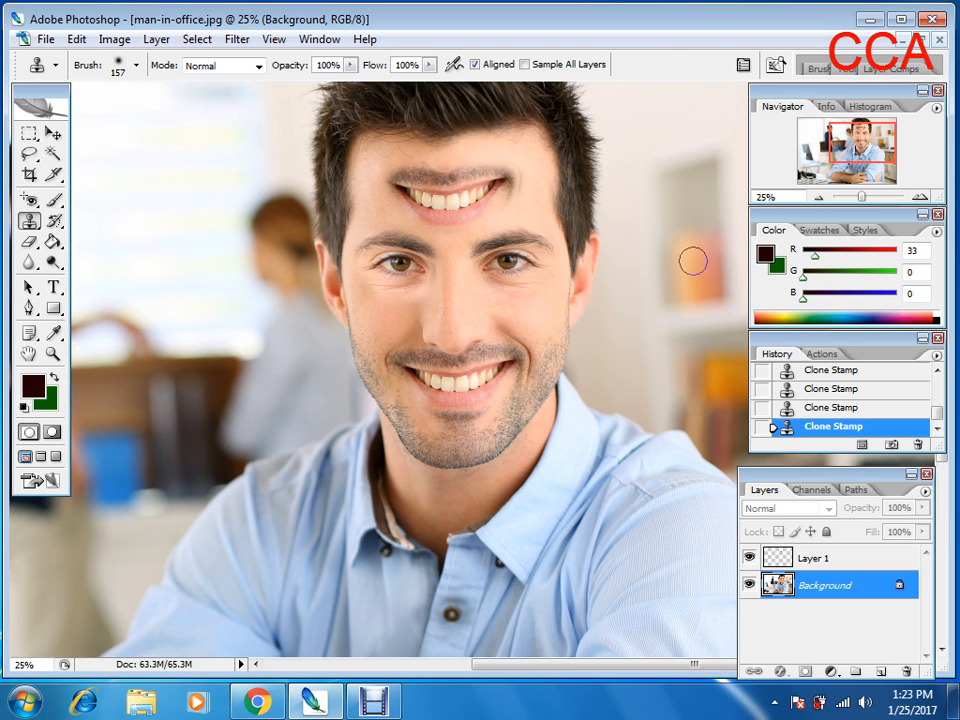
scroll(693, 261, down, 3)
scroll(693, 261, up, 4)
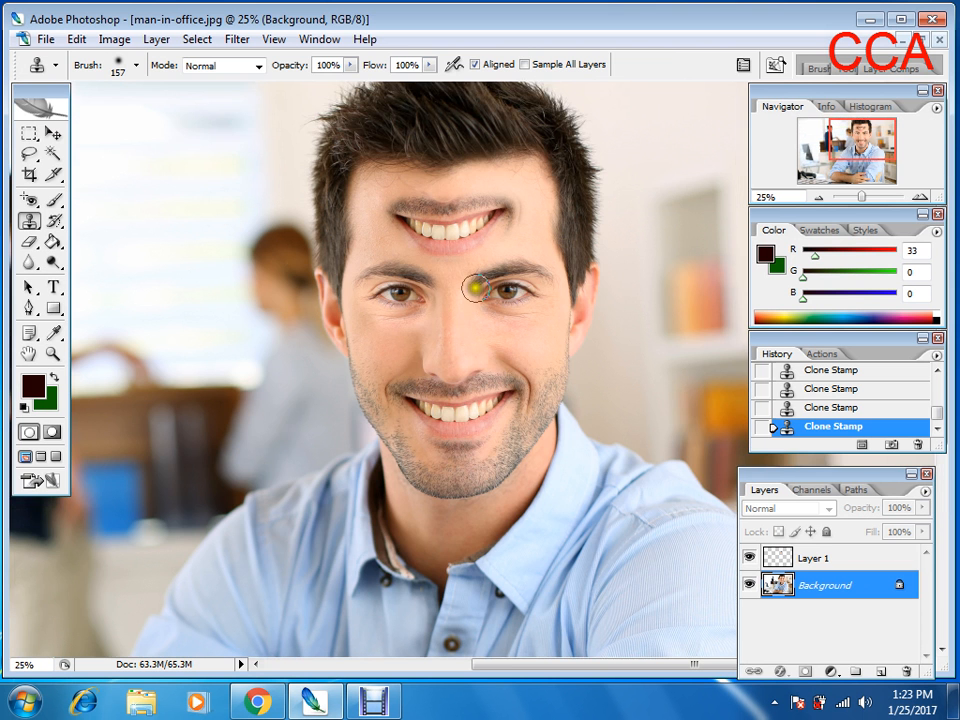
key(v)
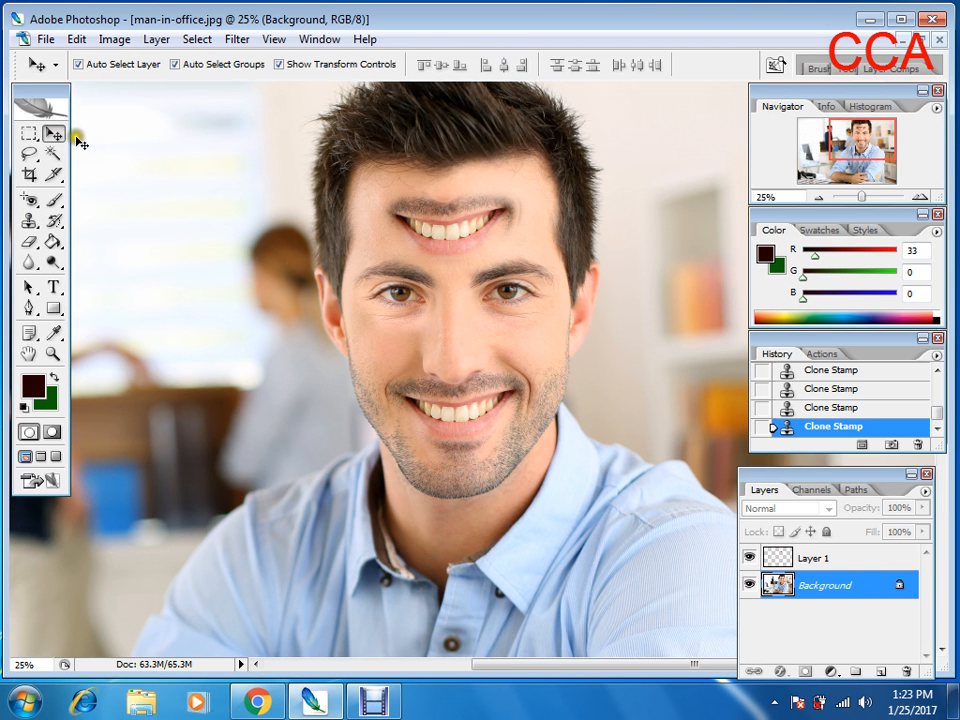
scroll(268, 210, down, 2)
click(268, 210)
scroll(268, 210, down, 4)
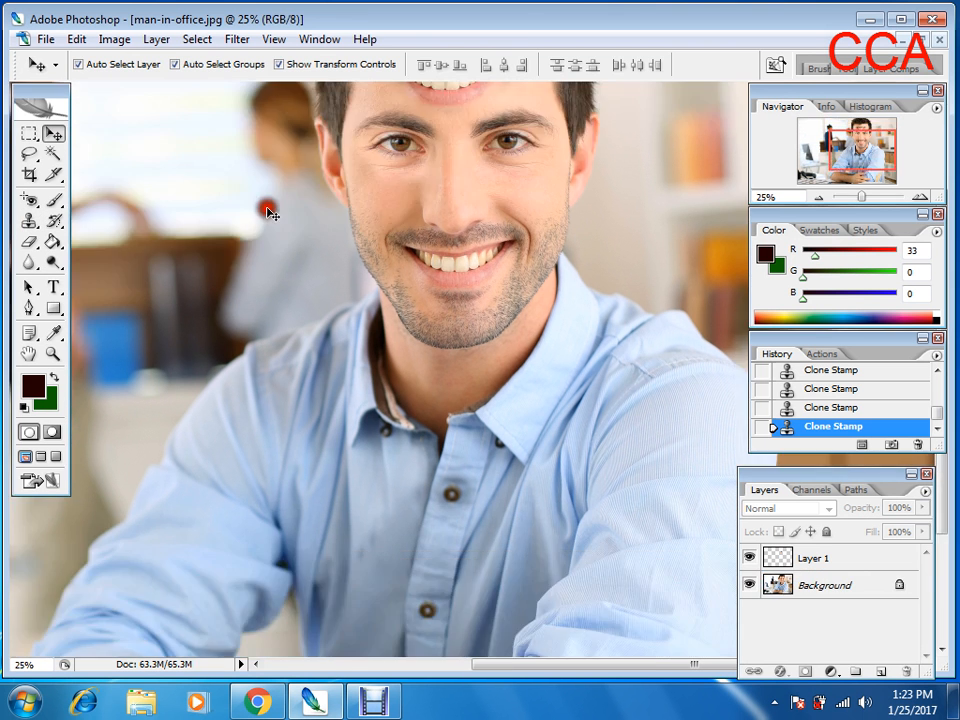
scroll(512, 390, up, 6)
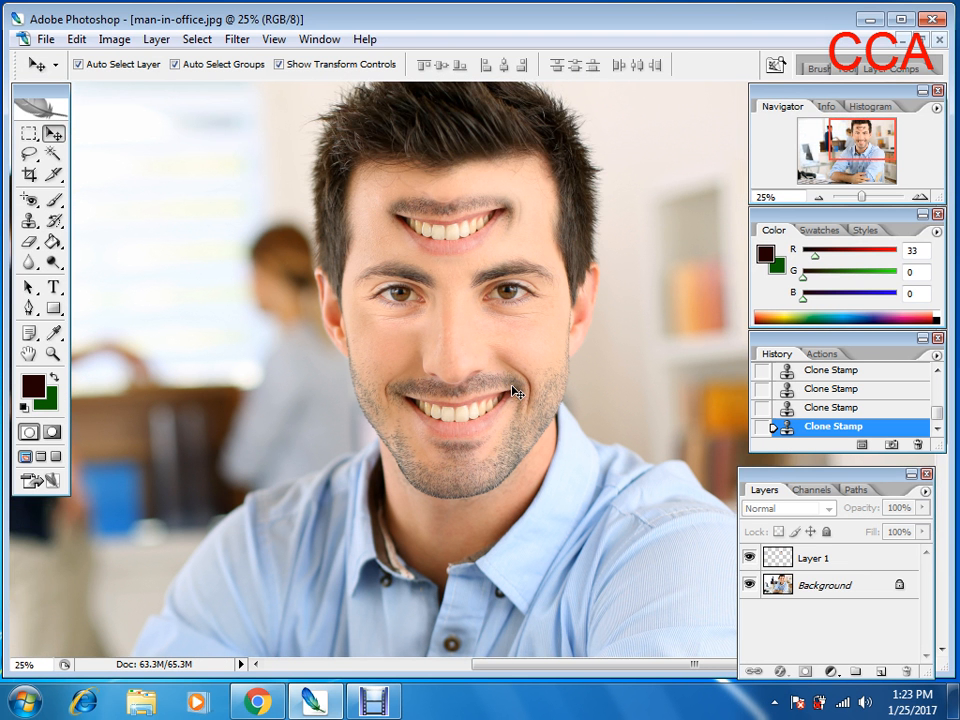
click(620, 254)
click(340, 702)
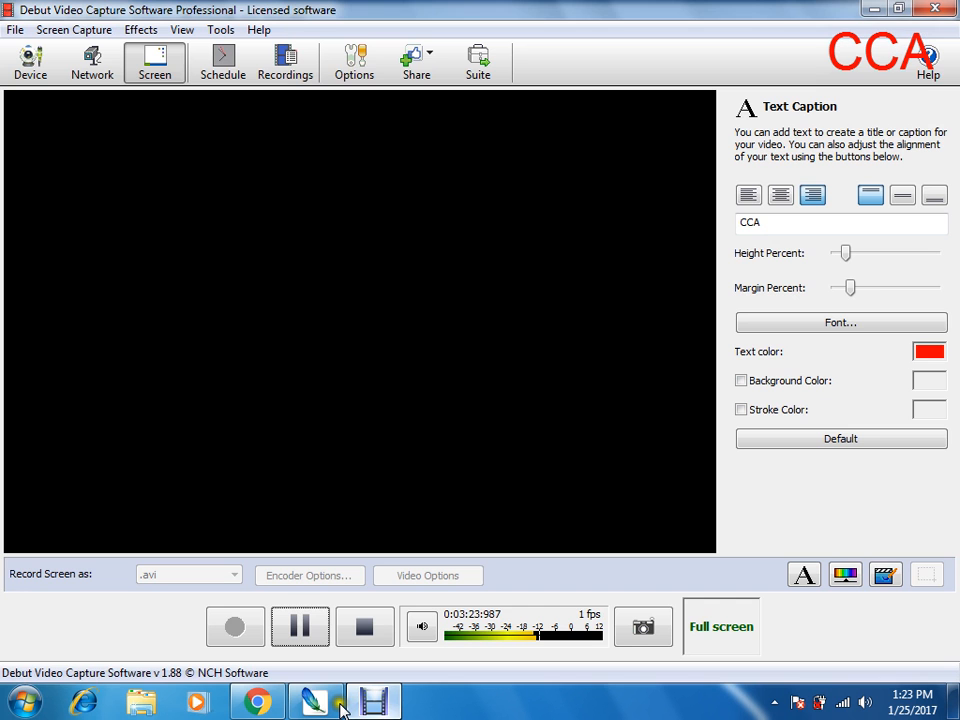